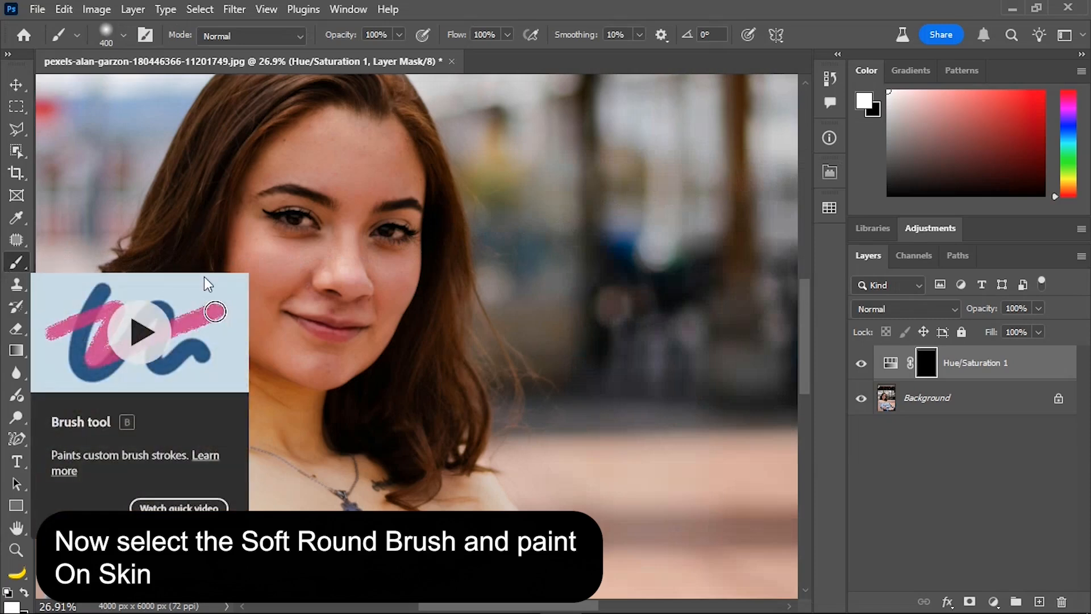
Paint white over the woman's facial skin on the Hue/Saturation layer mask with the soft 400 px brush
click(24, 592)
click(24, 592)
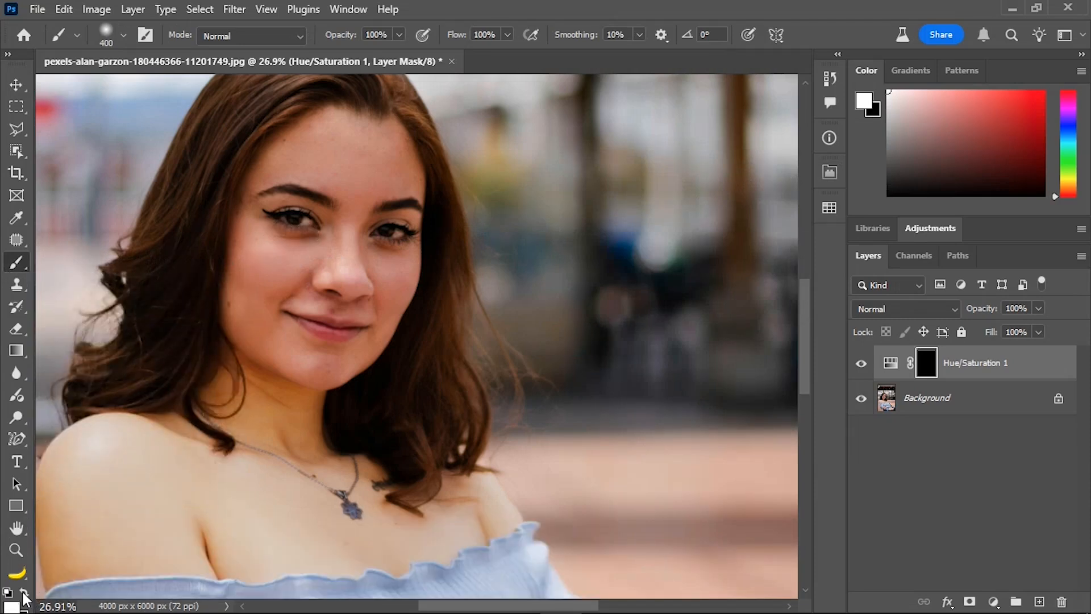
mouse_move(285, 274)
mouse_down()
mouse_move(235, 298)
mouse_move(275, 187)
mouse_move(362, 122)
mouse_move(293, 335)
mouse_move(359, 207)
mouse_up()
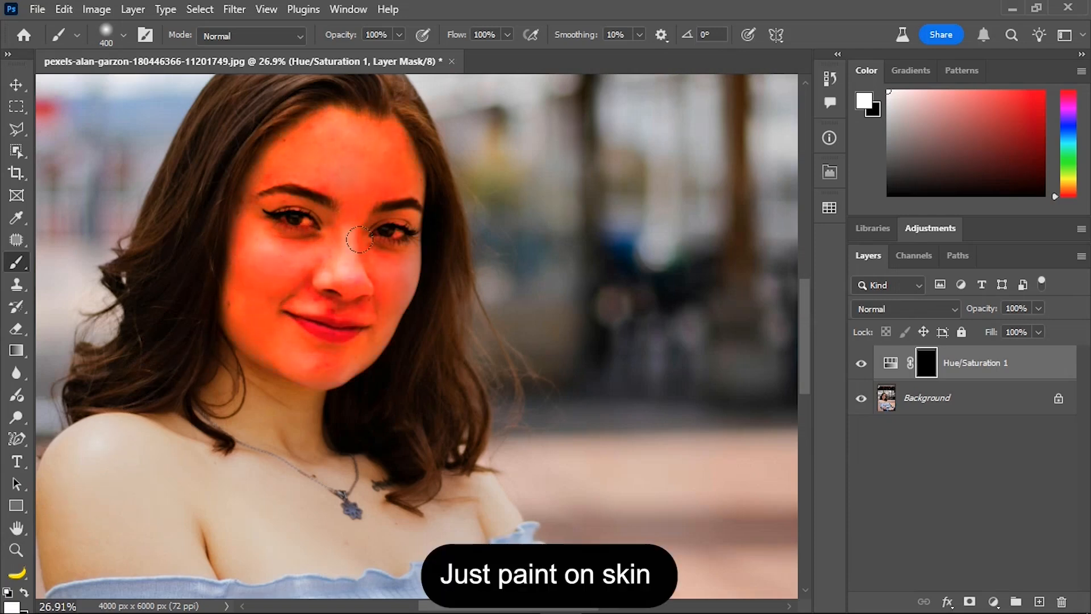
mouse_move(328, 320)
mouse_down()
mouse_move(296, 341)
mouse_move(275, 322)
mouse_move(244, 214)
mouse_up()
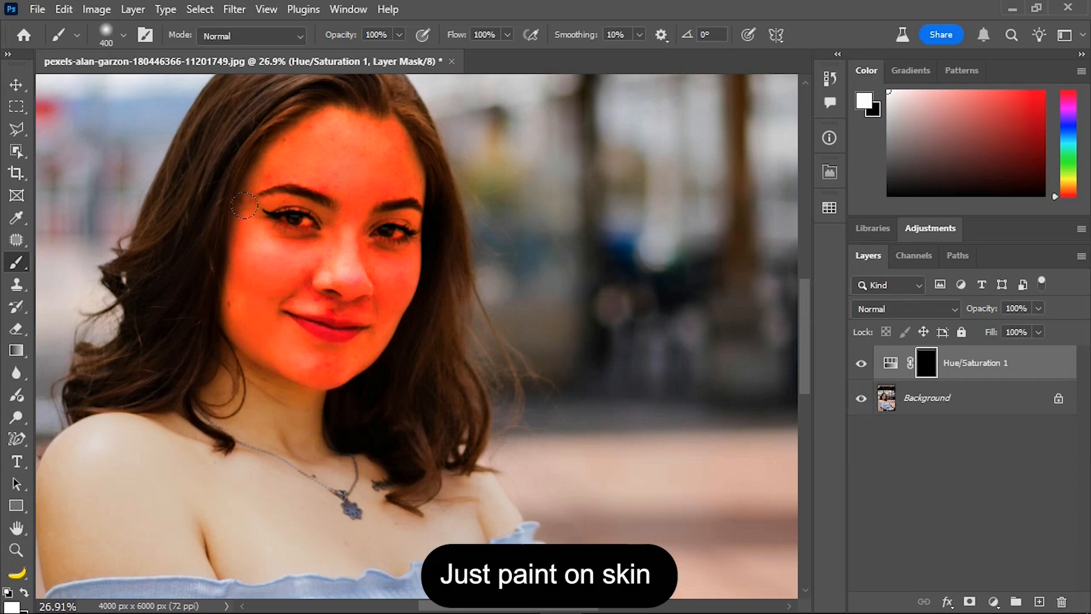
Switch the Hue/Saturation 1 adjustment to the Reds range and lower its saturation to +1
double_click(889, 363)
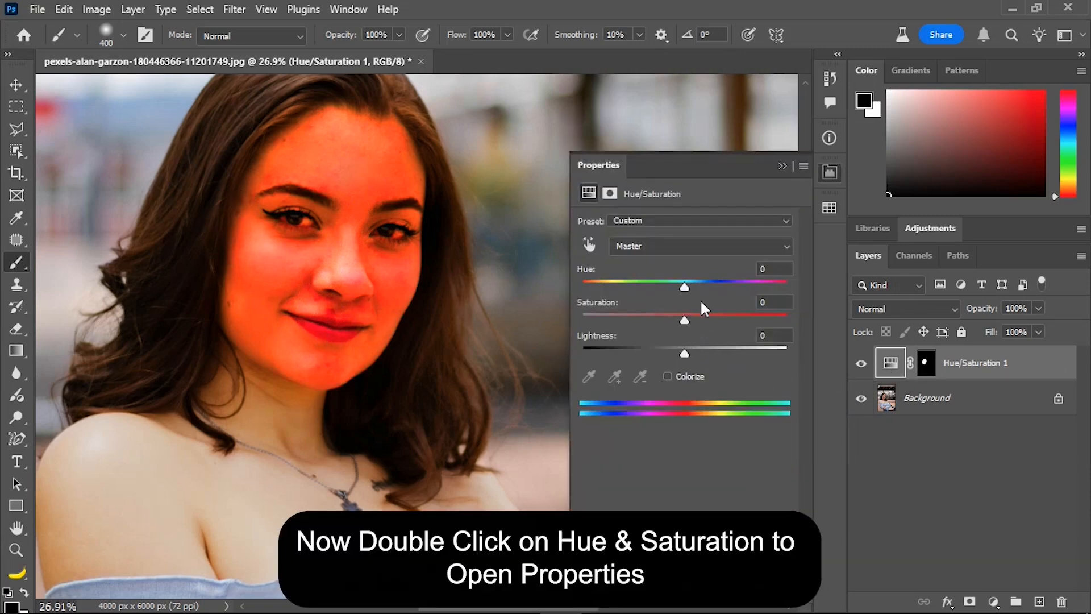
click(676, 247)
click(635, 276)
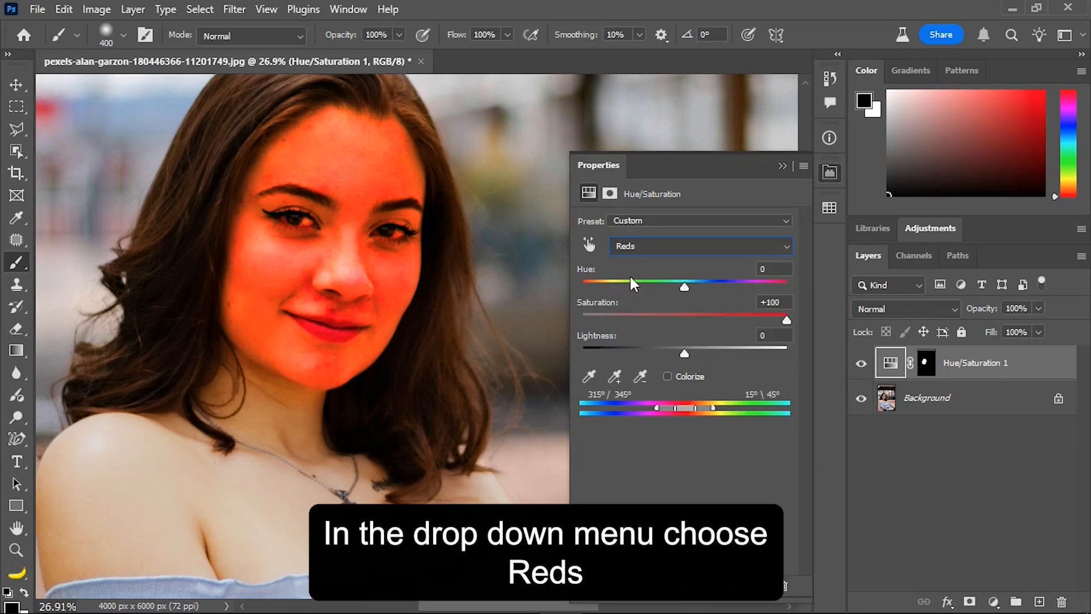
drag(784, 319, 684, 321)
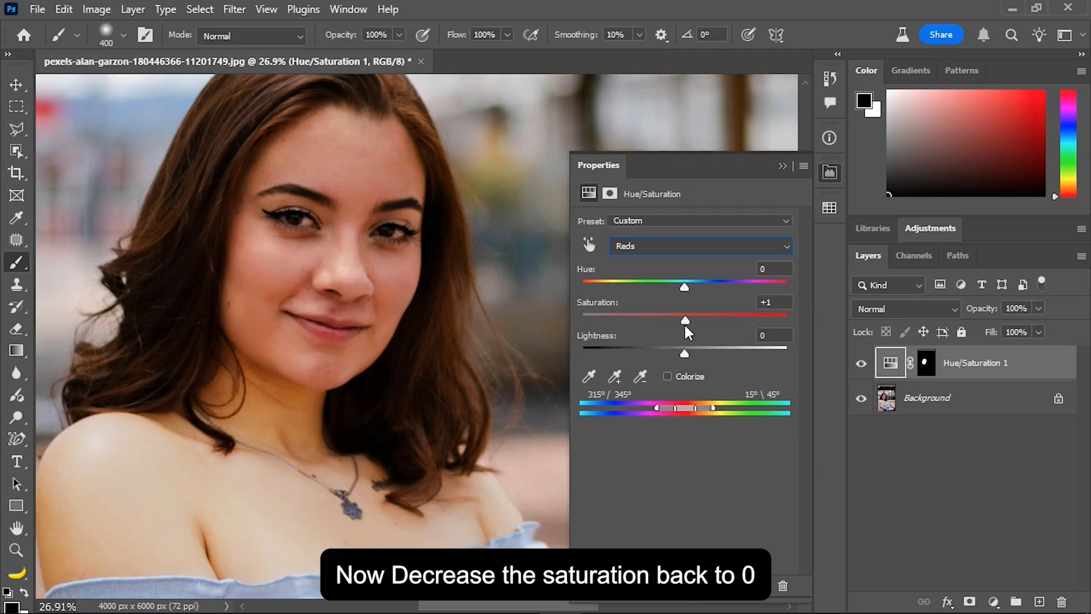
Set the Reds to hue +10, saturation +40 and lightness +33 to match the face to the surrounding skin tone
drag(685, 353, 710, 355)
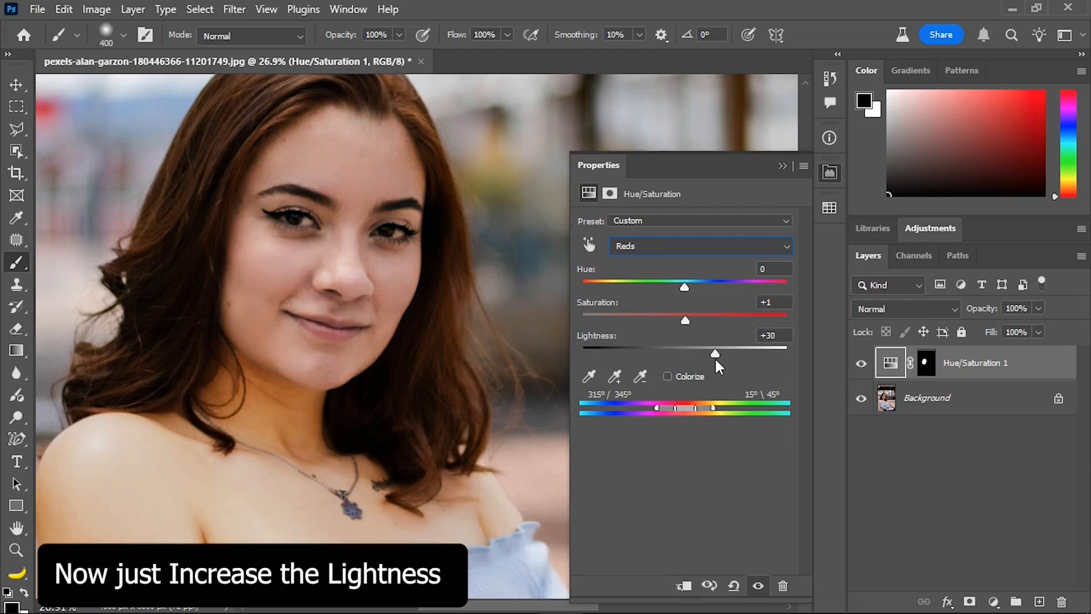
drag(718, 361, 715, 363)
drag(686, 319, 716, 325)
drag(683, 285, 695, 297)
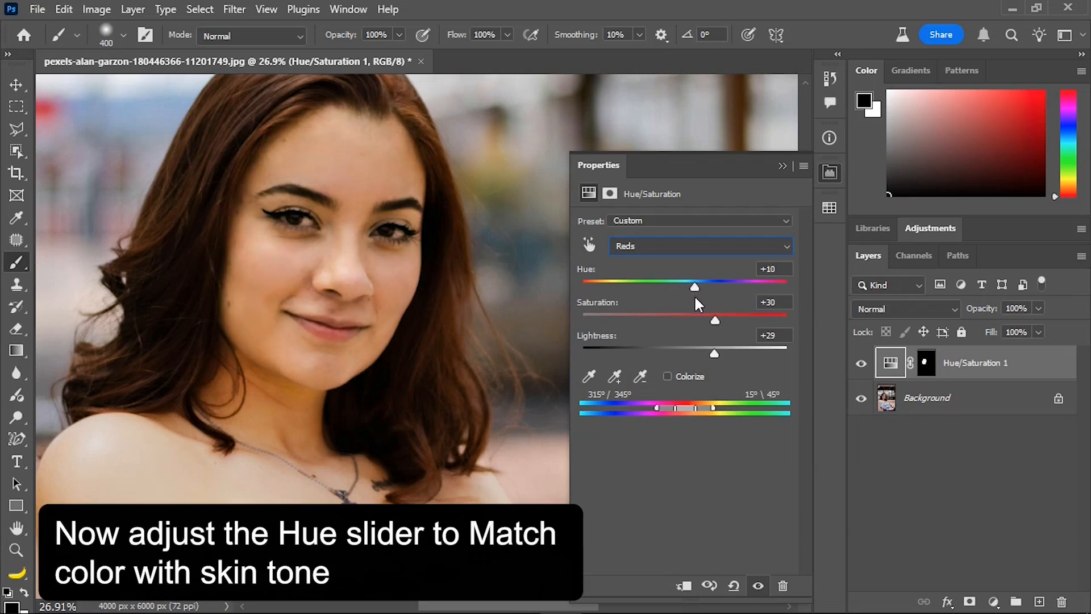
drag(719, 324, 724, 325)
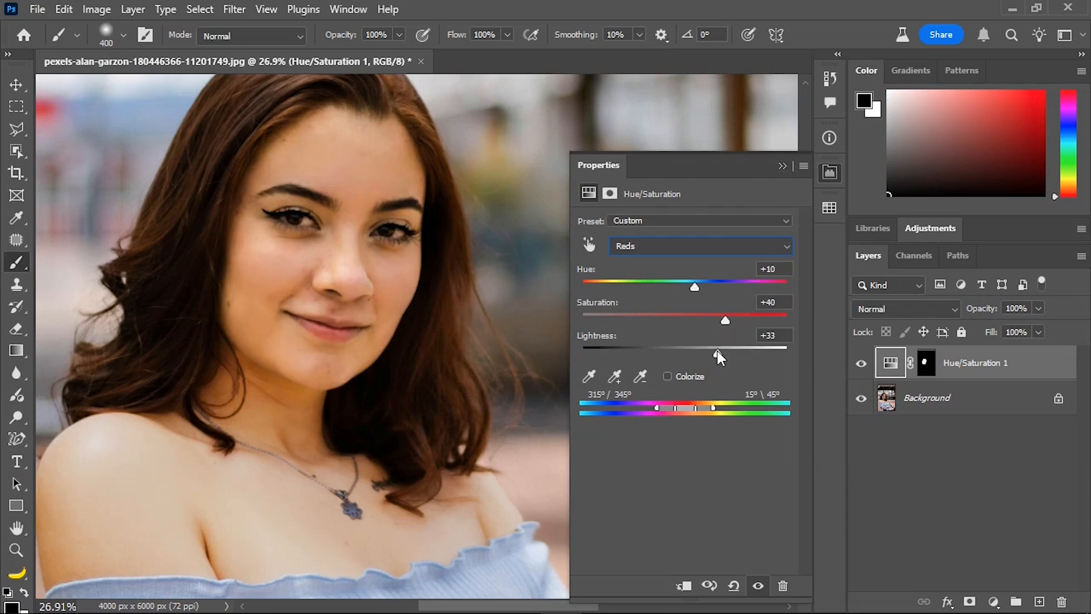
click(783, 165)
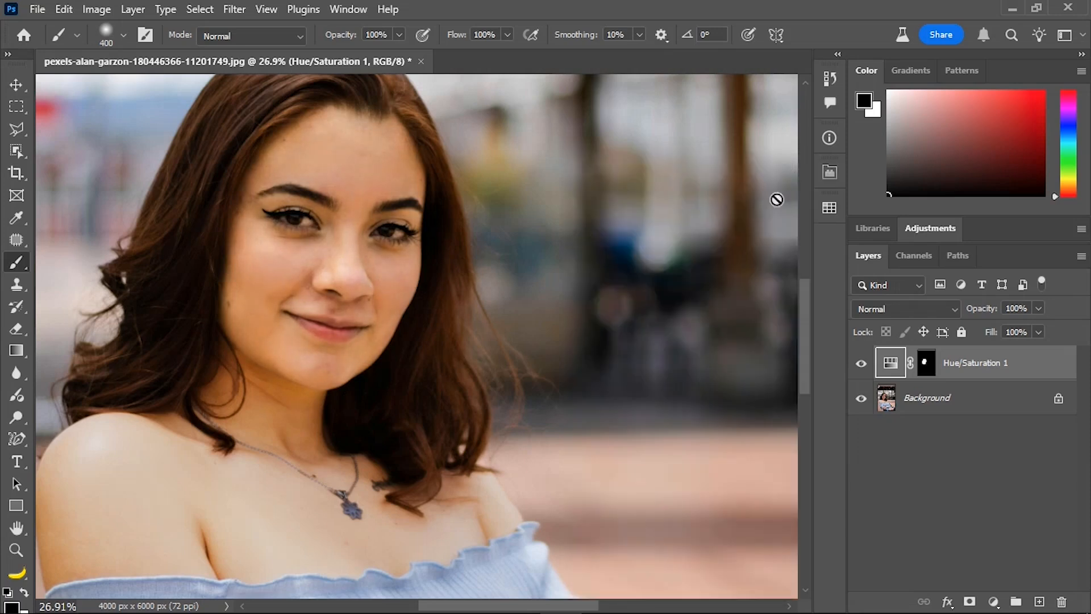
Toggle the Hue/Saturation 1 layer's visibility to compare the portrait before and after the skin correction
click(859, 369)
click(859, 369)
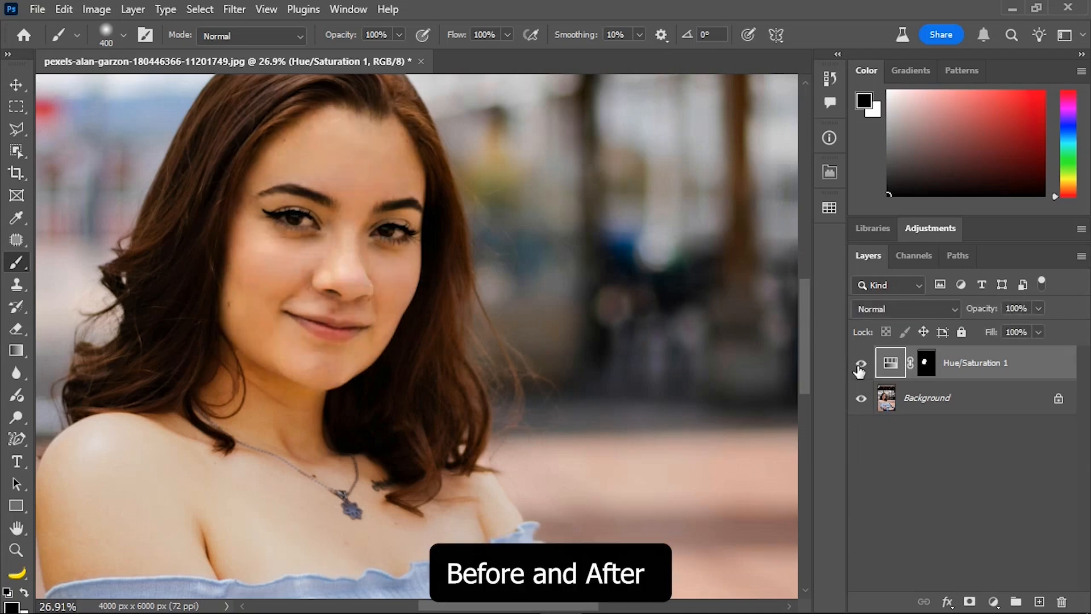
click(859, 369)
click(859, 370)
click(859, 369)
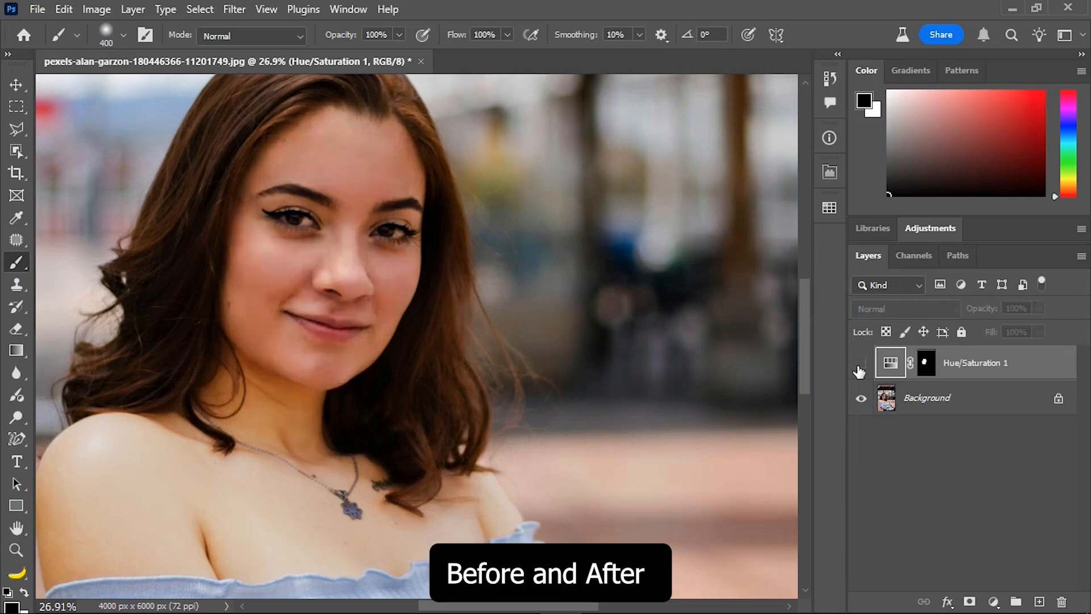
click(859, 369)
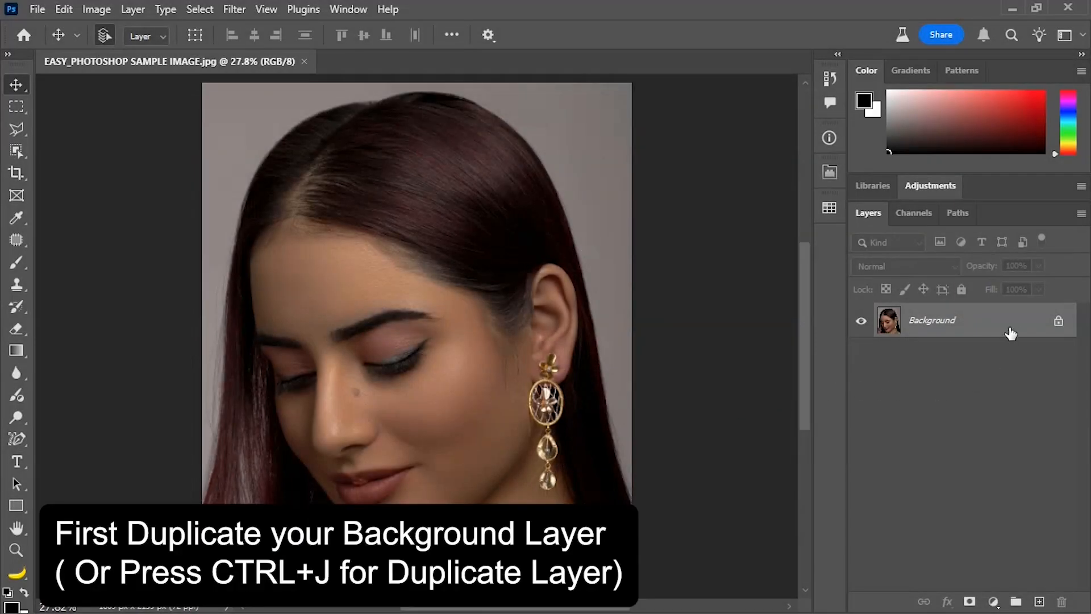
Duplicate the Background layer of the sample portrait and convert the copy to a Smart Object
drag(1010, 334, 1039, 602)
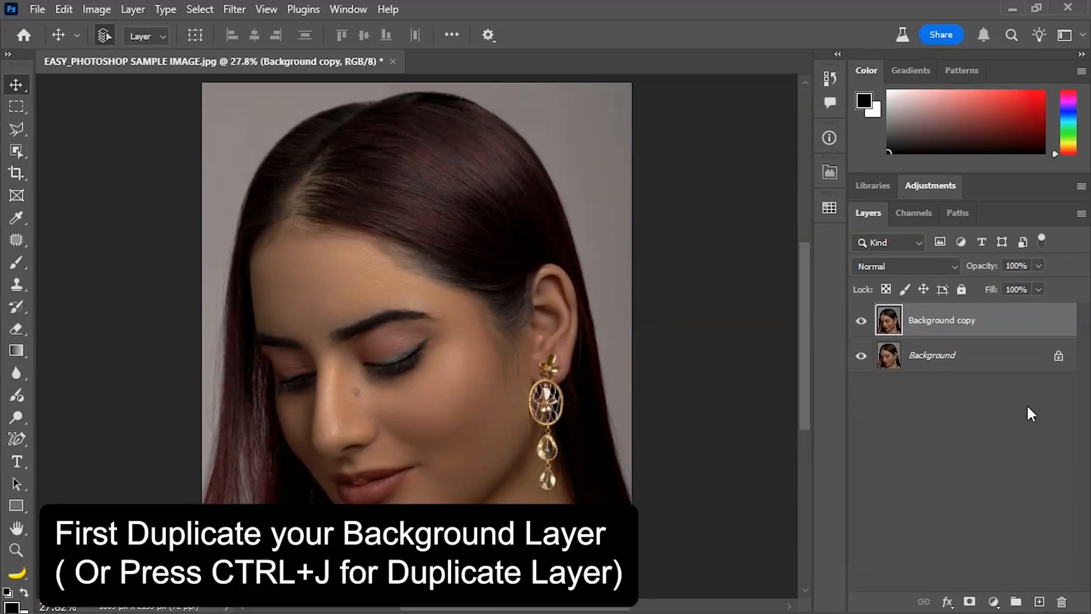
right_click(1010, 320)
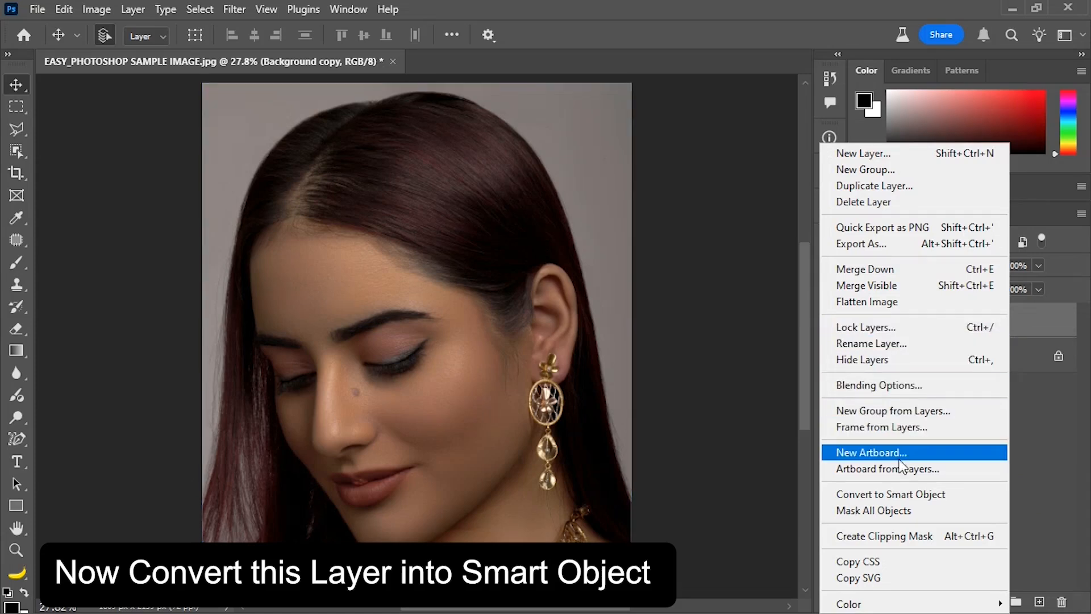
click(893, 494)
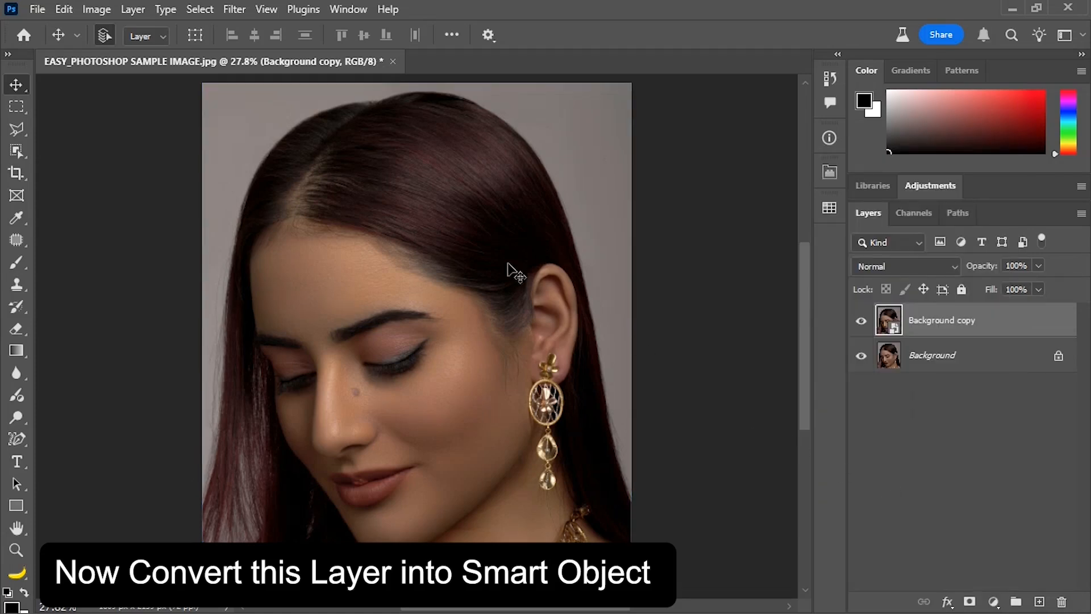
Start the Camera Raw Filter and create a Person 1 mask covering facial skin, body skin, eyebrows and lips
click(235, 10)
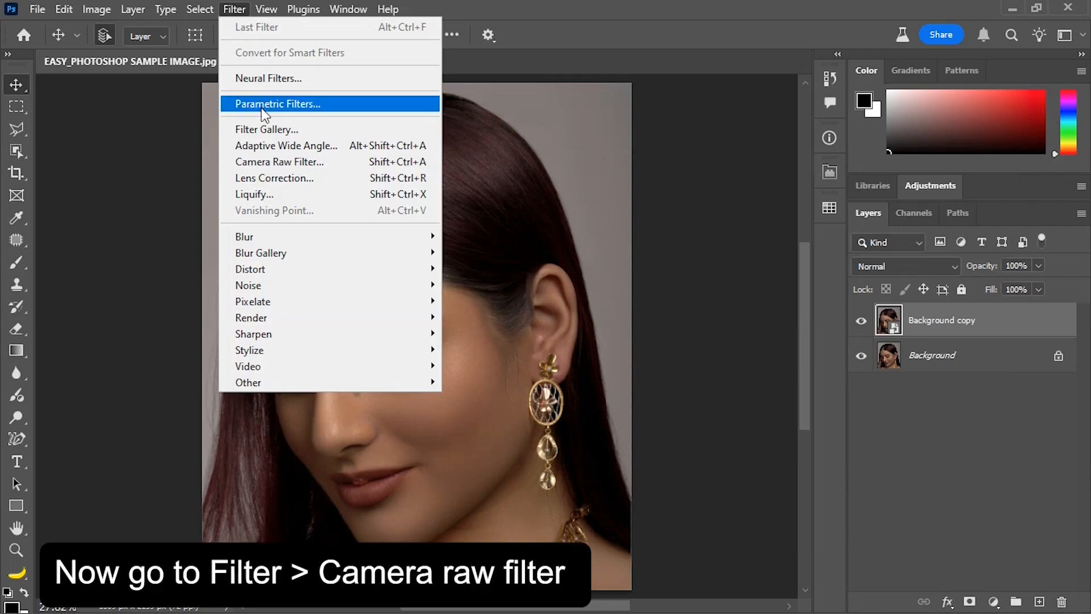
click(261, 161)
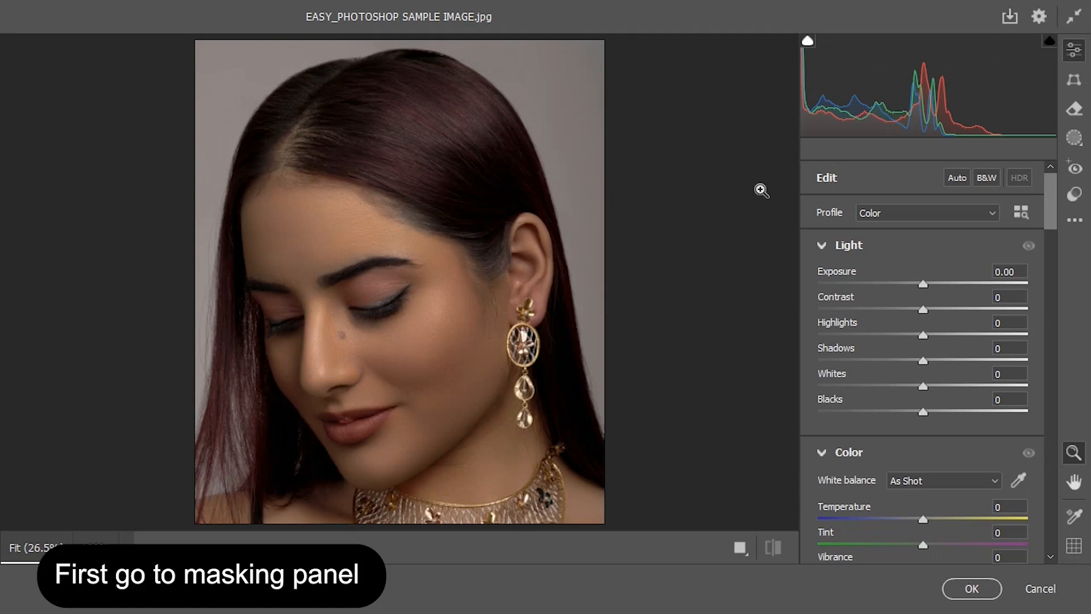
click(1071, 139)
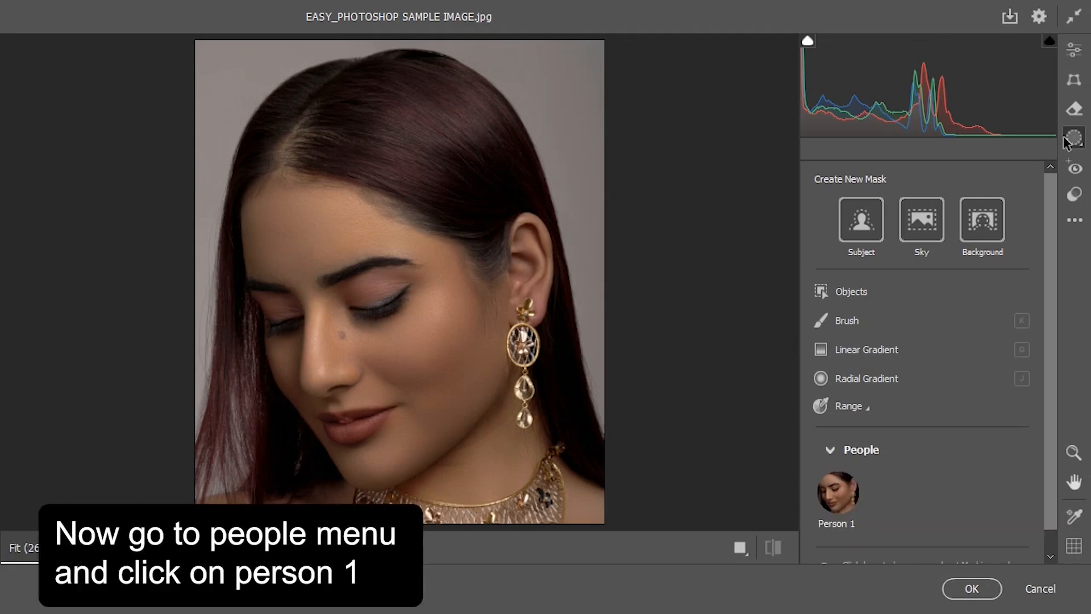
click(845, 492)
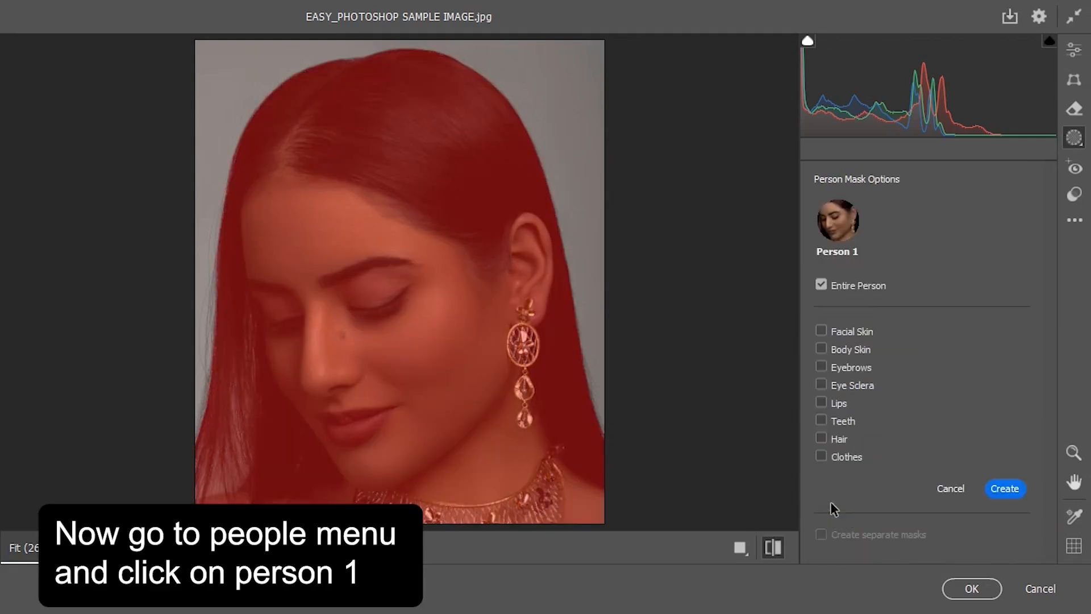
click(824, 329)
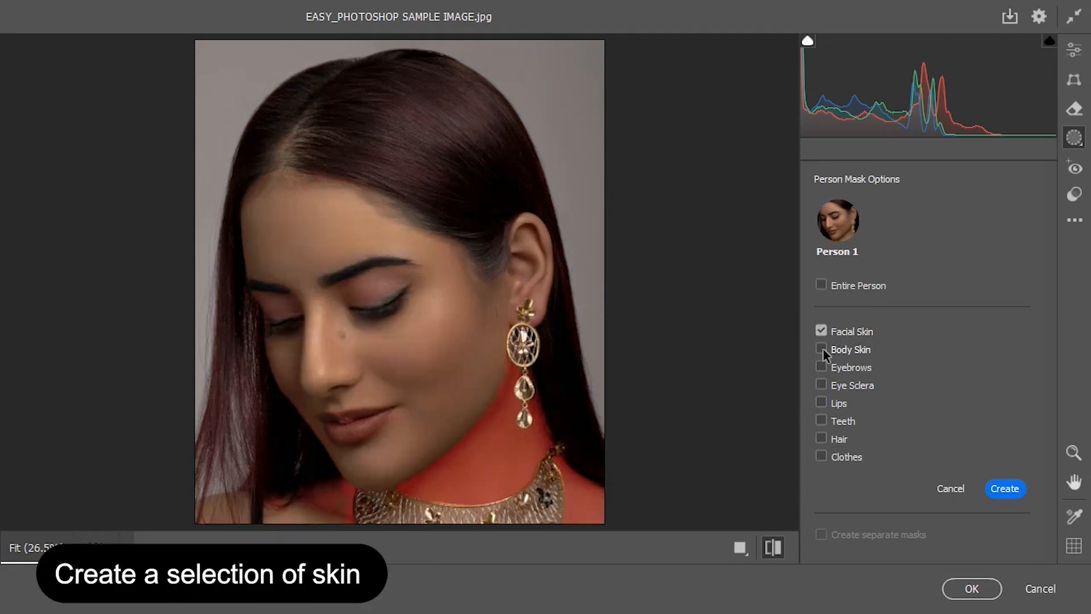
click(823, 349)
click(820, 365)
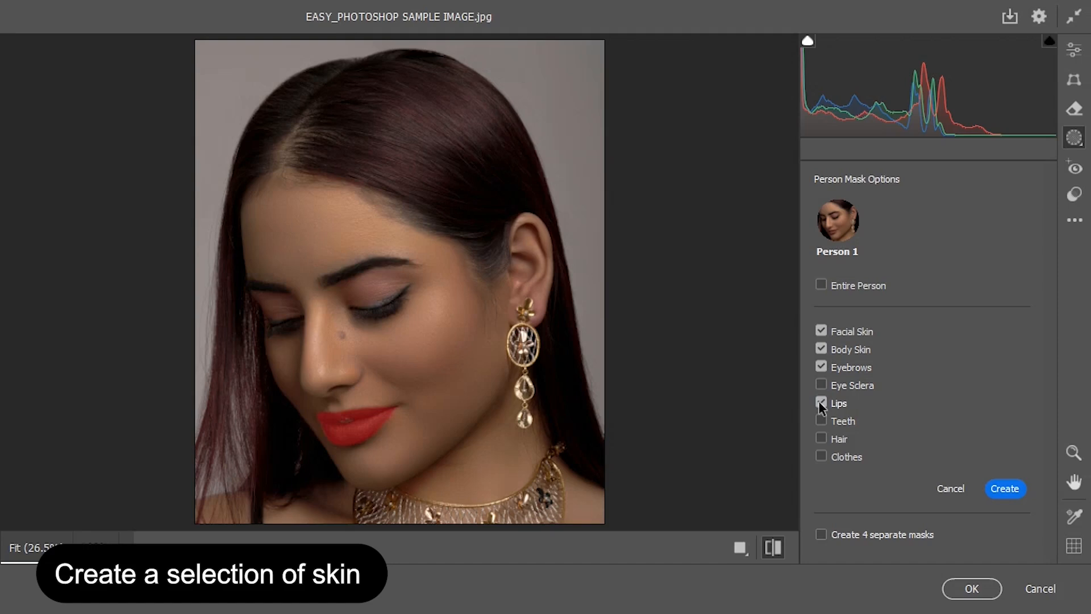
click(1007, 490)
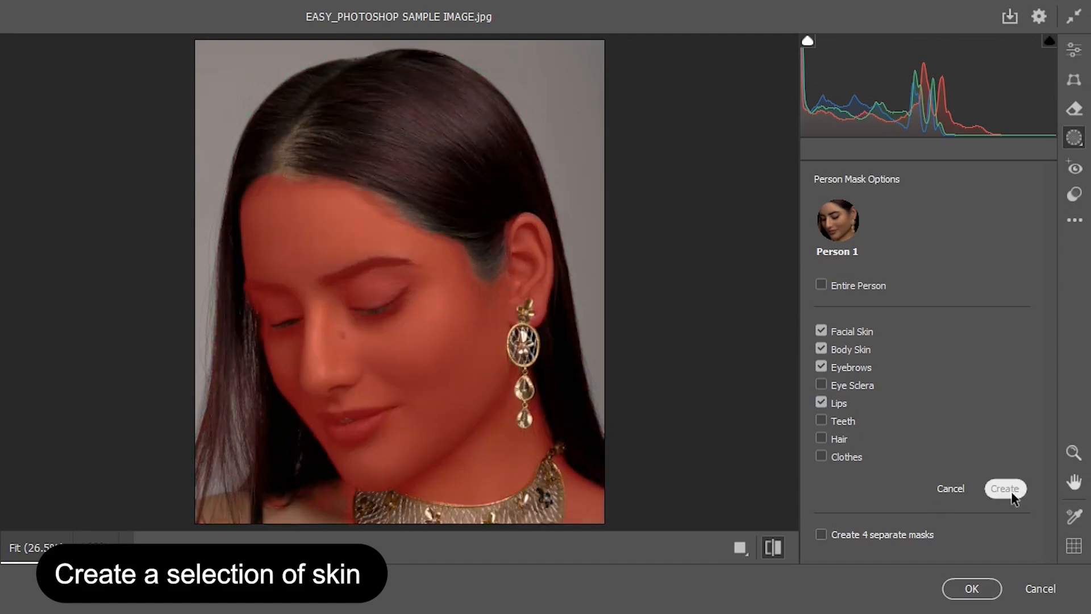
Set the skin mask's exposure to +0.40, contrast to +8 and dehaze to -27
scroll(922, 420, down, 3)
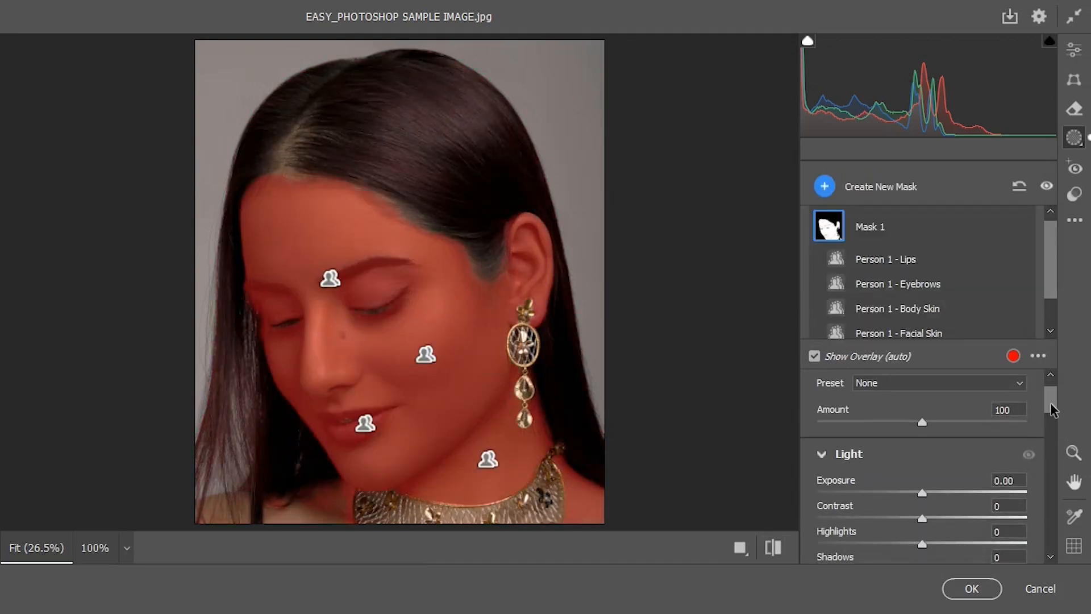
drag(922, 435, 928, 463)
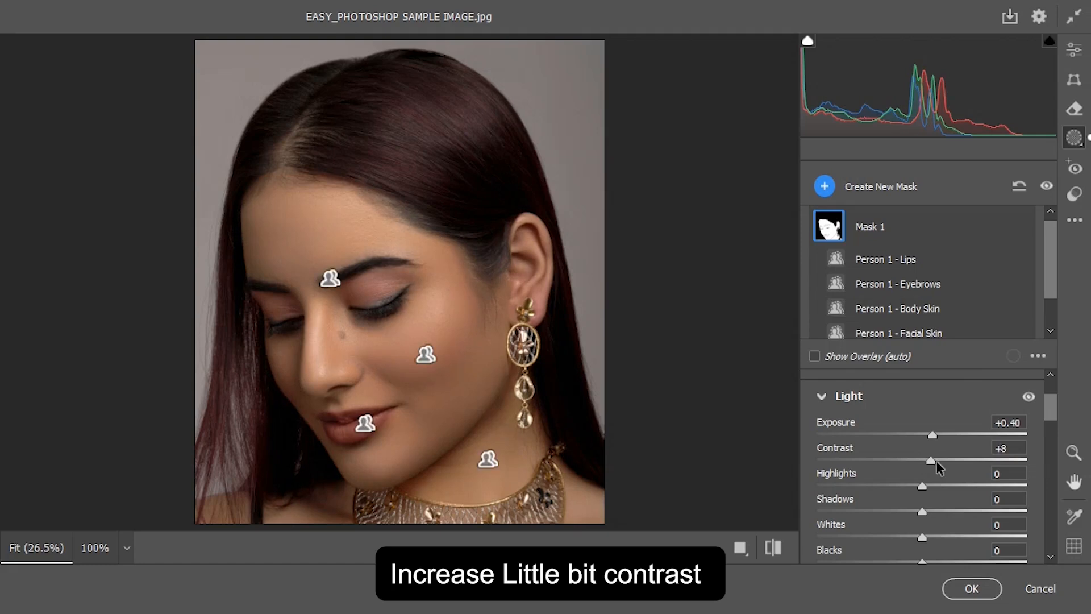
drag(1051, 414, 1035, 477)
drag(920, 506, 891, 521)
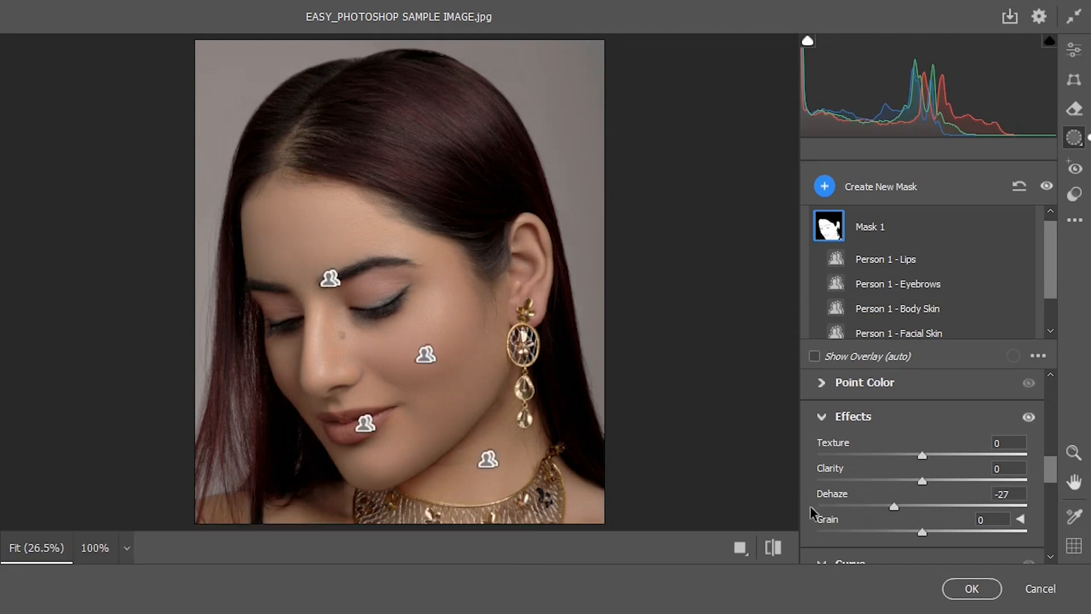
Compare the default and current settings in the preview, and apply the Camera Raw Filter to the layer copy
click(775, 547)
click(775, 547)
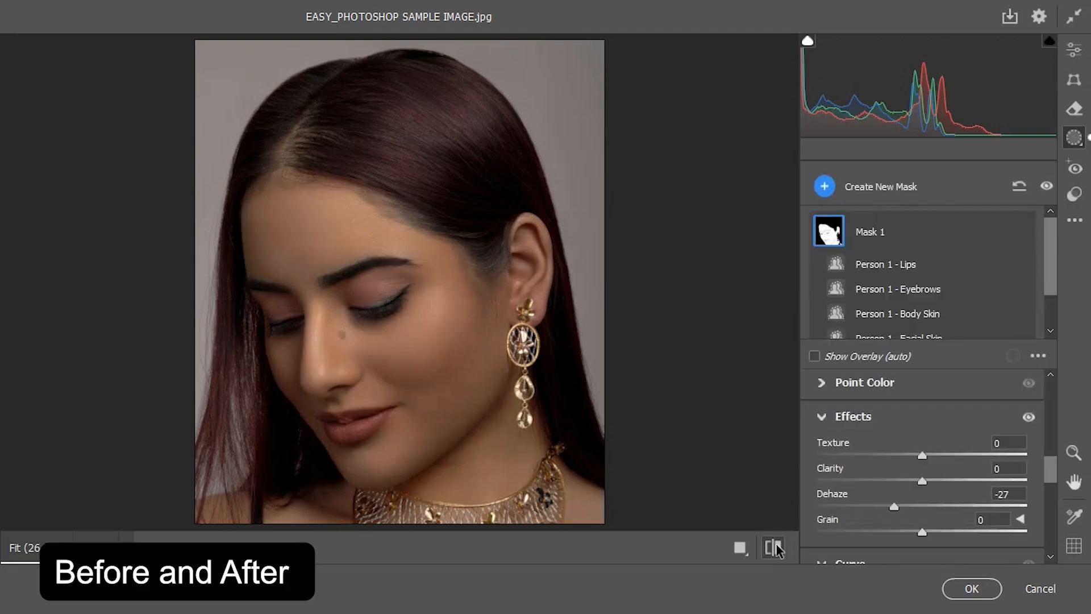
click(775, 547)
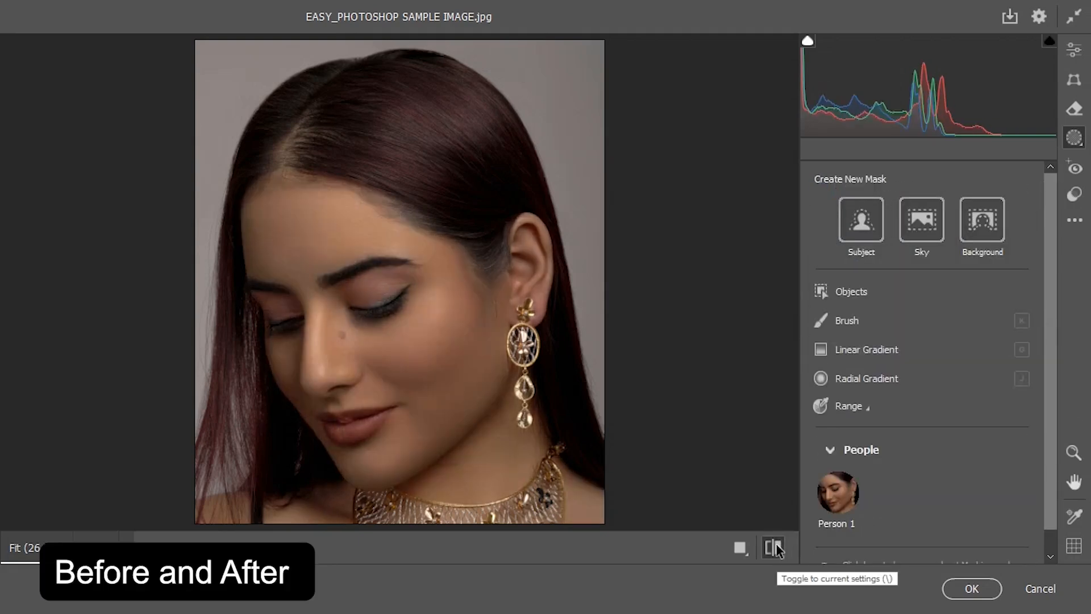
click(775, 547)
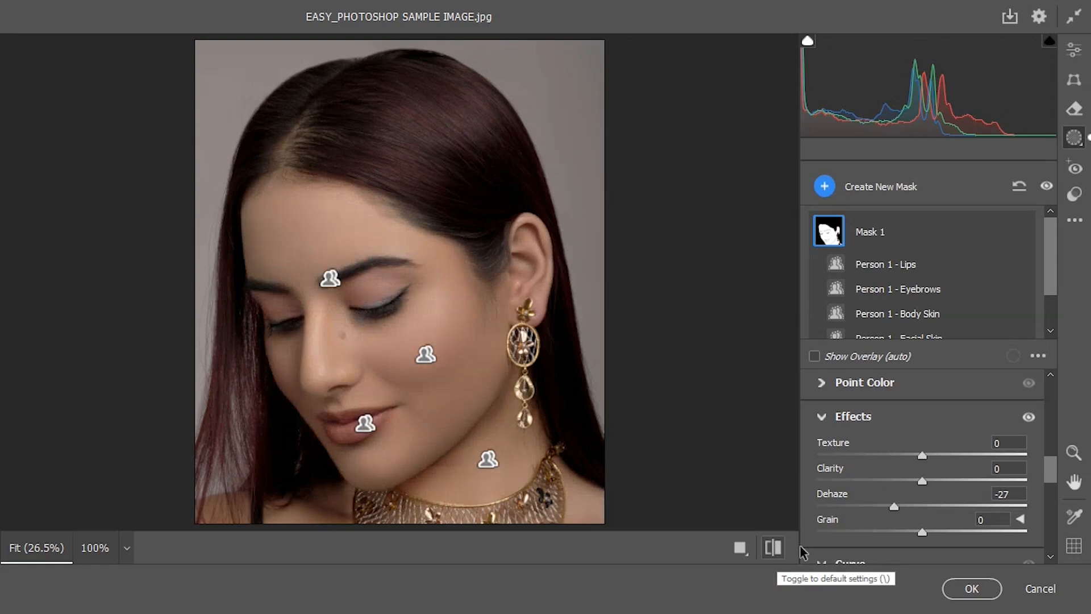
click(971, 588)
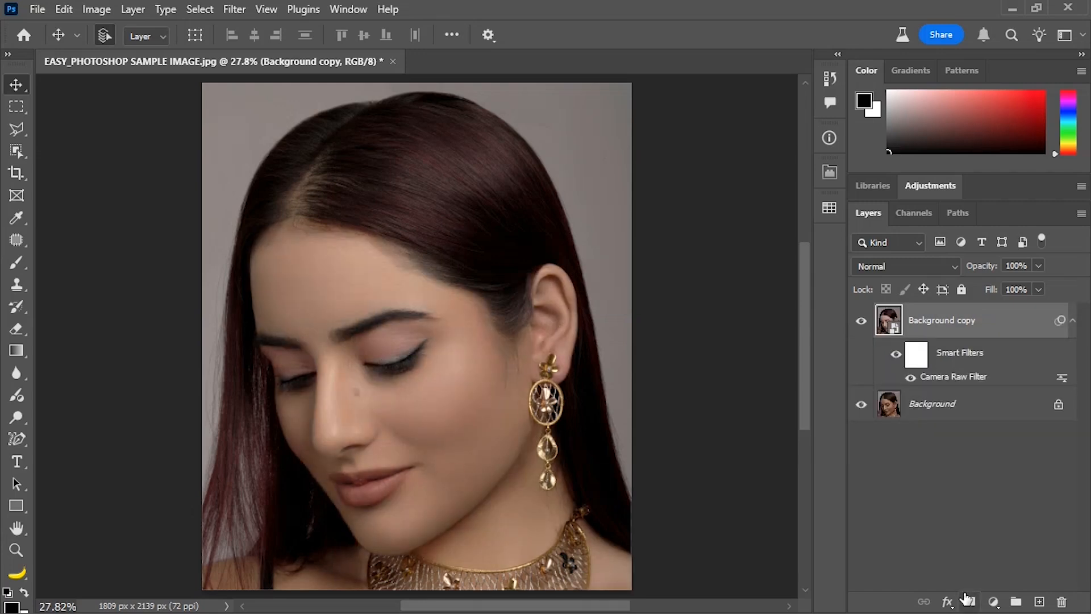
Toggle the Background copy layer's visibility to compare the portrait before and after the Camera Raw Filter
click(860, 321)
click(861, 321)
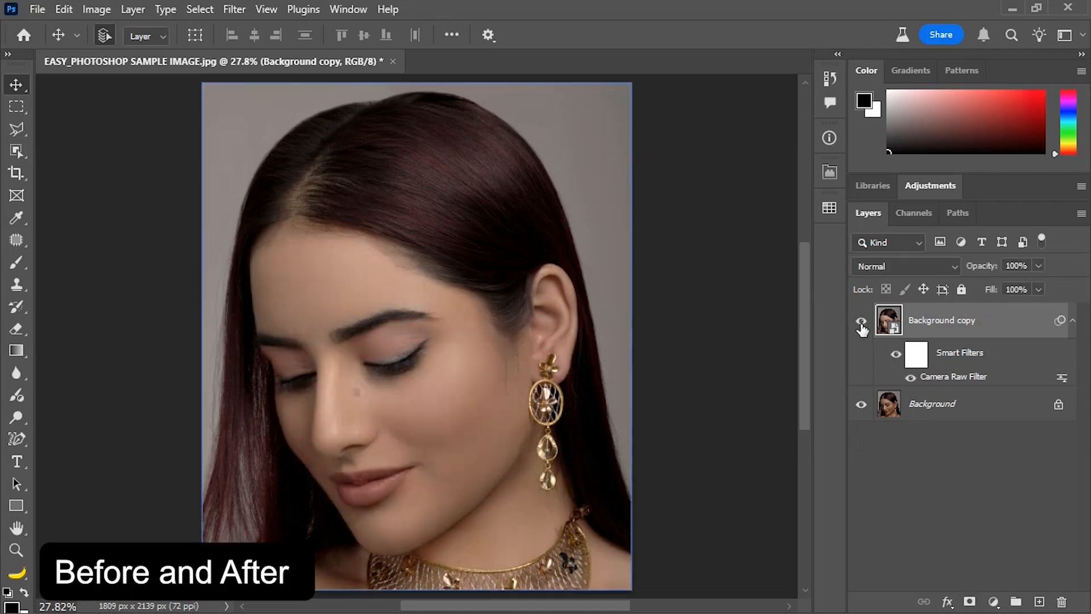
click(861, 322)
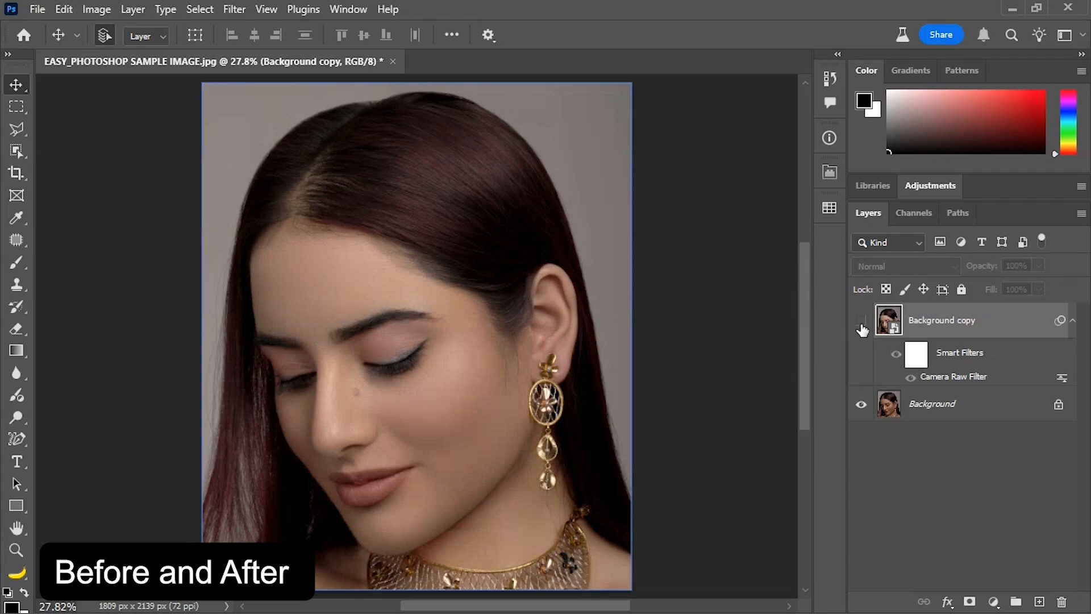
click(861, 322)
click(861, 322)
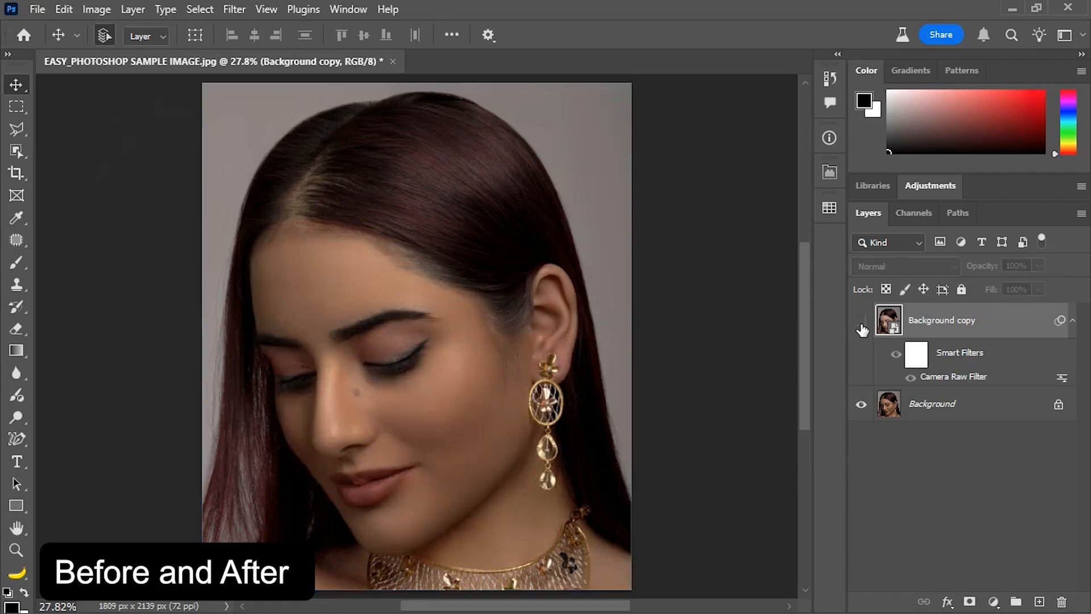
click(861, 322)
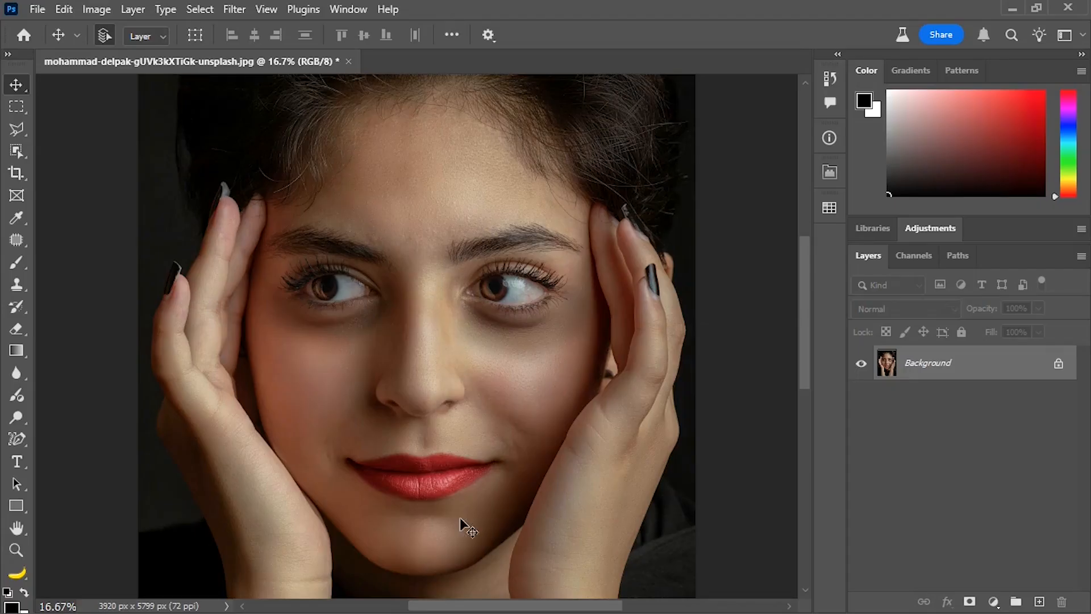
Create a new empty layer above the Background of the portrait with hands around the face
click(1039, 601)
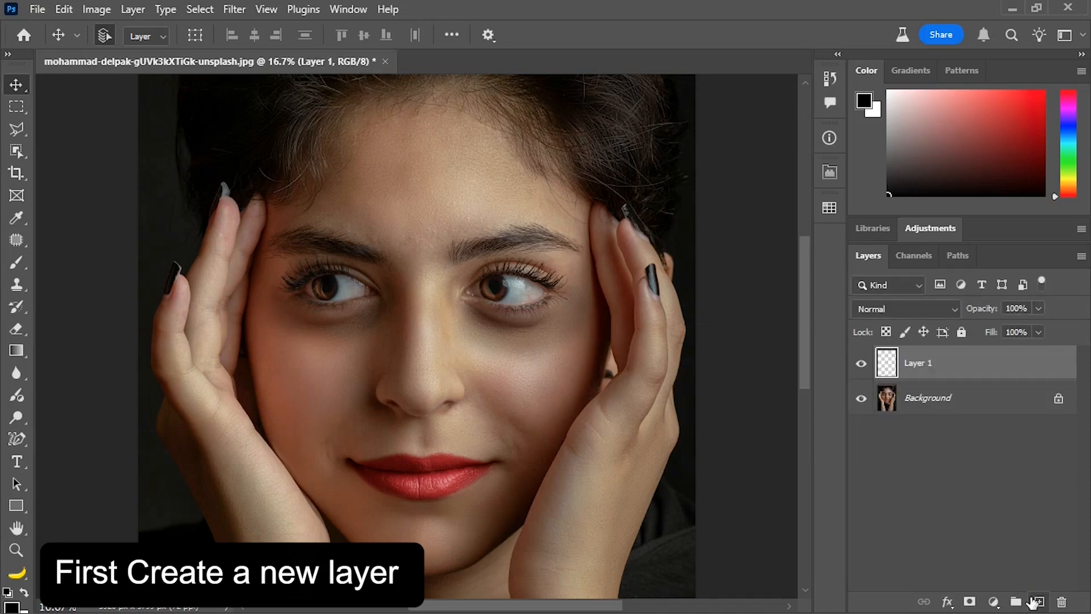
Fill Layer 1 with 50% Gray in Normal mode at 100% opacity and set the layer's blend mode to Overlay
click(64, 9)
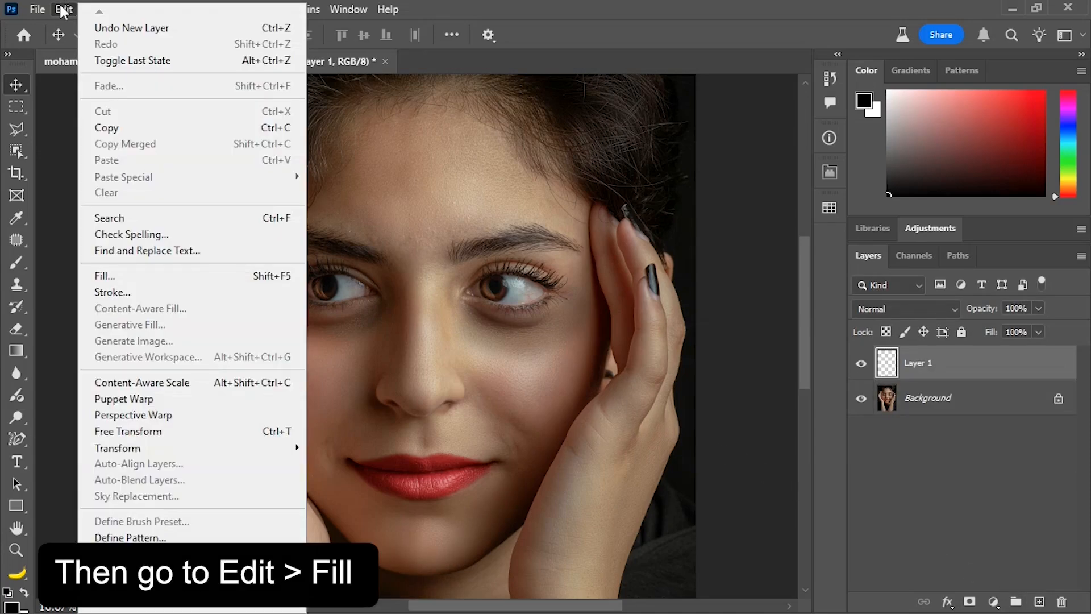
click(153, 277)
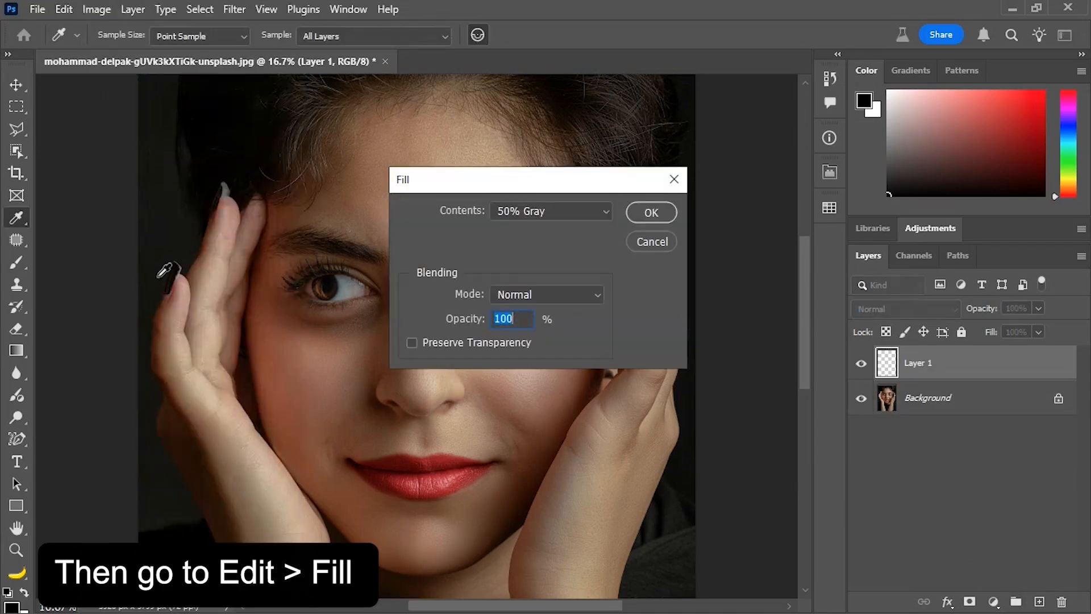
click(520, 212)
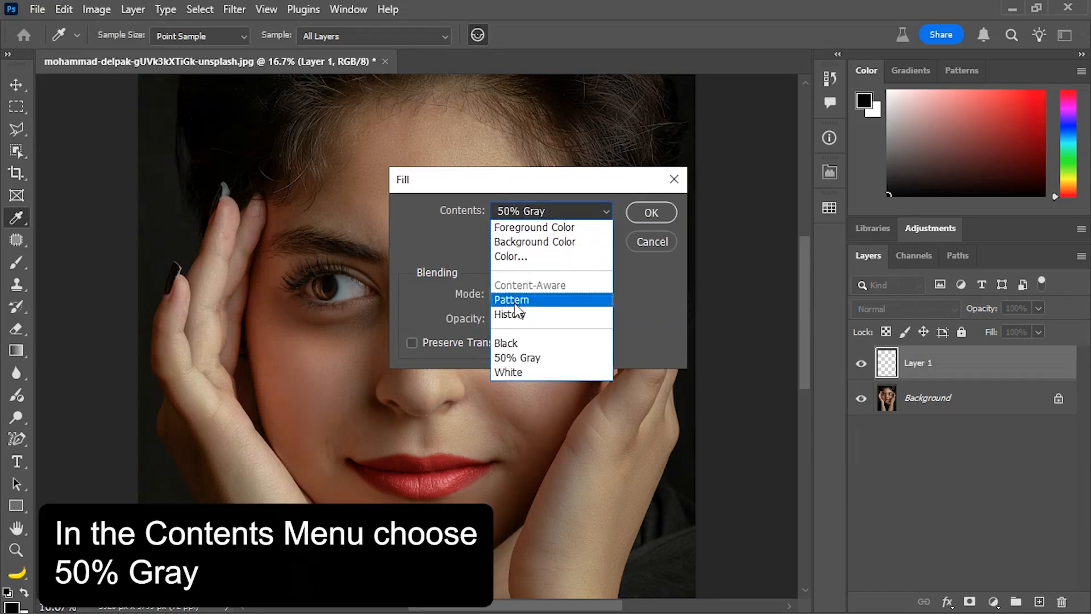
click(514, 357)
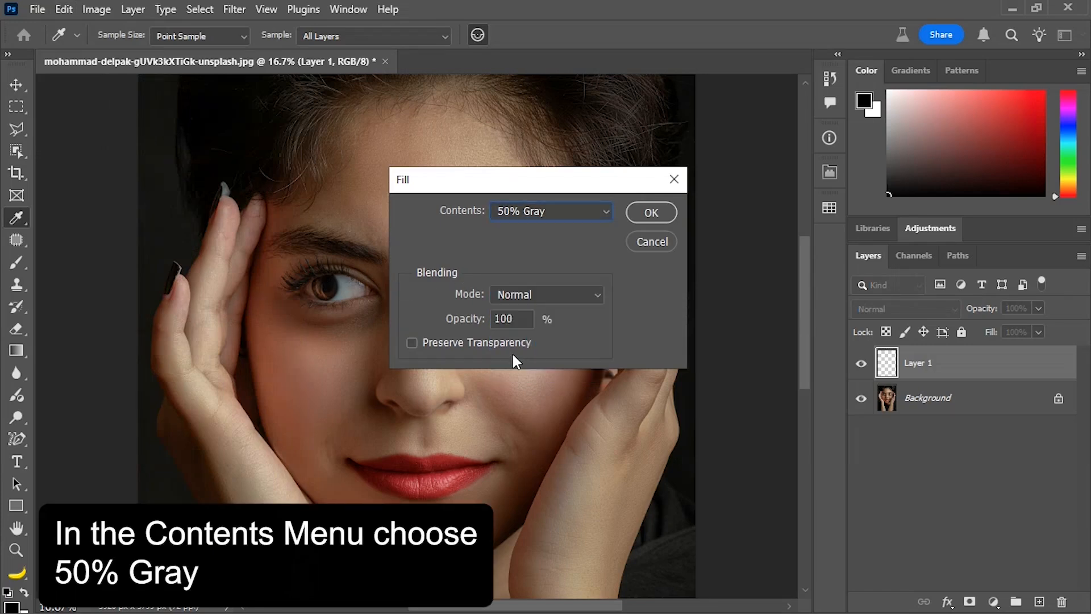
click(651, 211)
key(v)
click(899, 309)
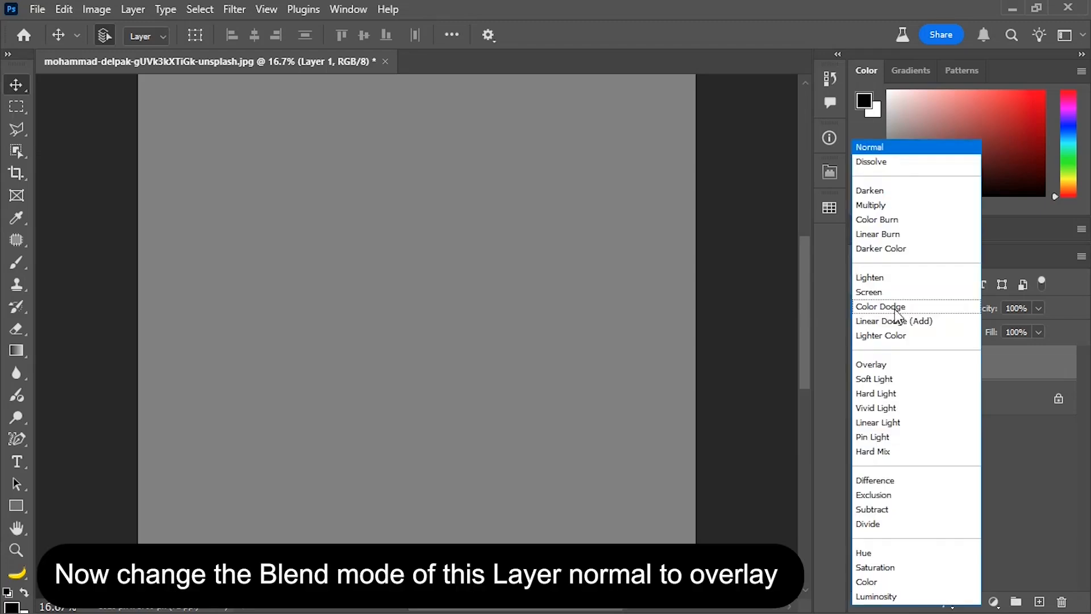
click(873, 362)
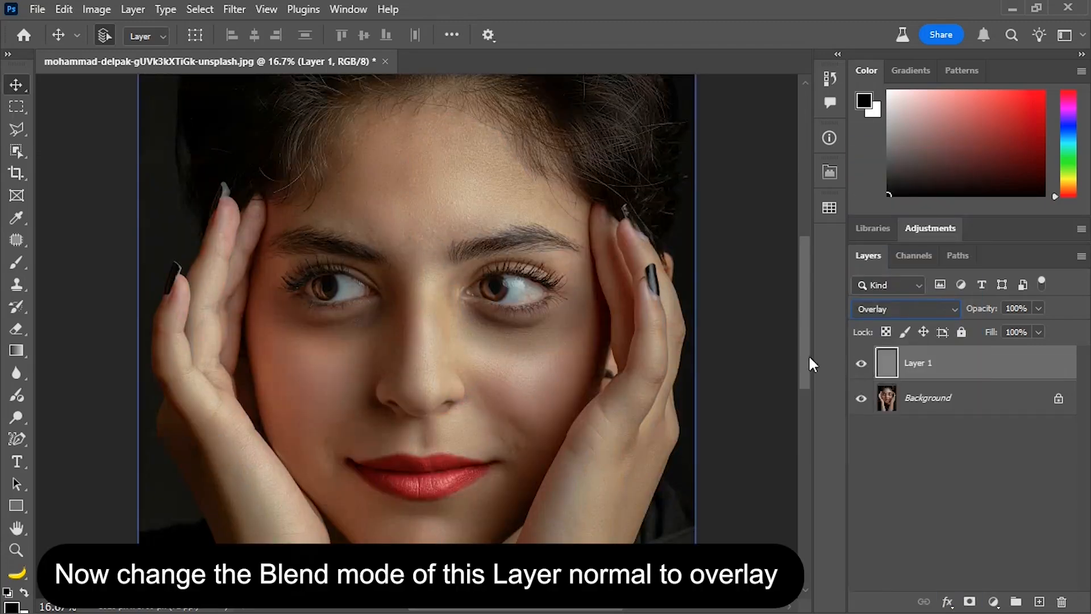
Set up the soft round Brush with white as the foreground color and a flow of 4%
click(18, 263)
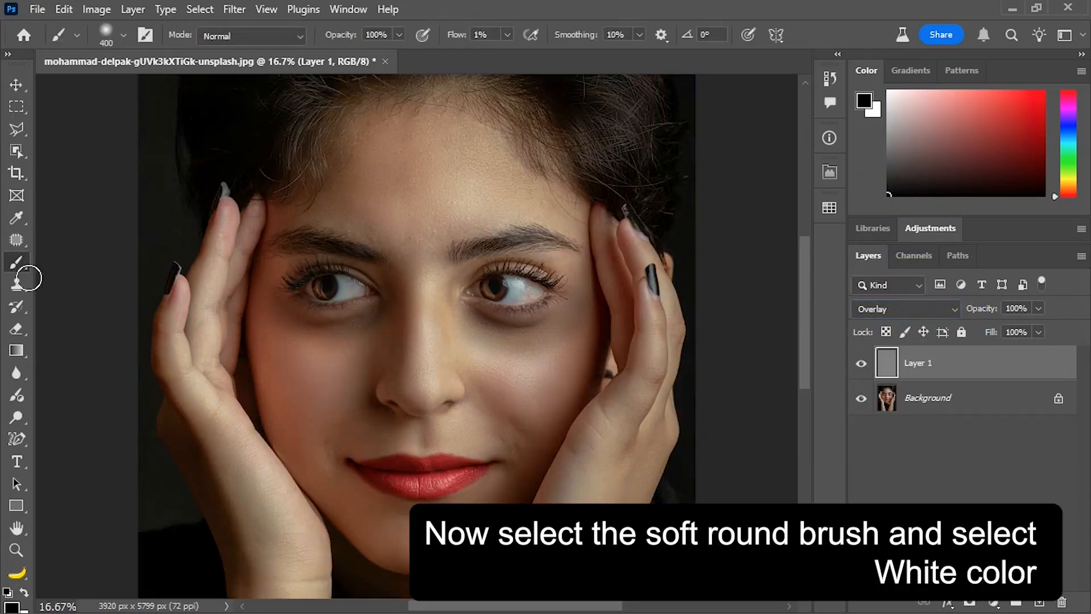
click(27, 591)
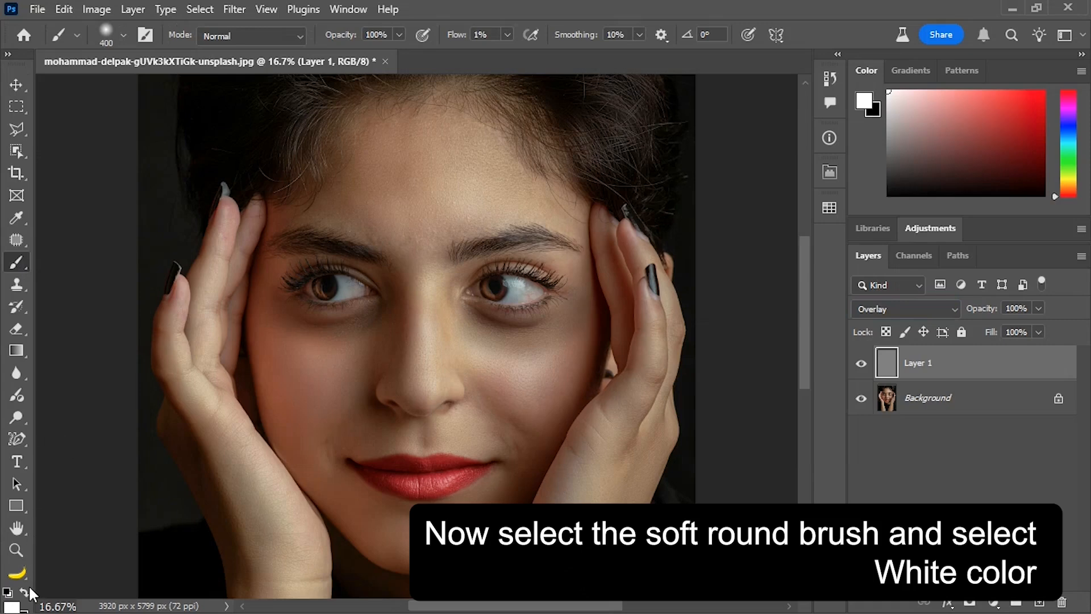
drag(451, 37, 456, 39)
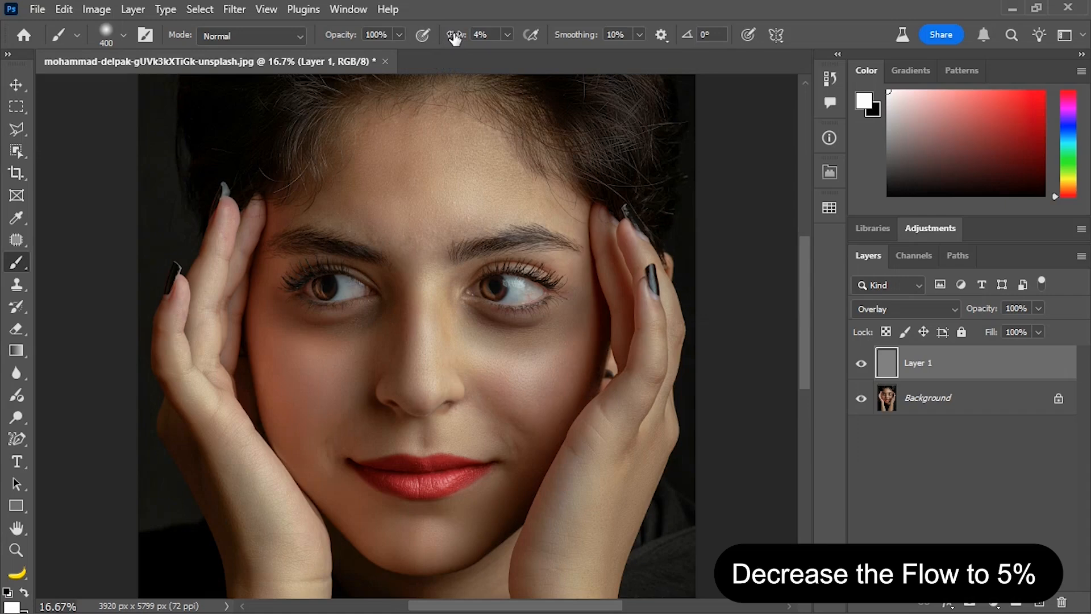
Paint white over the dark circles under both eyes on the gray Overlay layer, adjusting the brush size between 200 and 300
key(bracketleft)
key(bracketleft)
key(bracketleft)
key(bracketleft)
key(bracketleft)
mouse_move(491, 331)
mouse_down()
mouse_move(538, 328)
mouse_move(525, 342)
mouse_move(579, 296)
mouse_move(554, 322)
mouse_move(570, 301)
mouse_move(569, 344)
mouse_move(550, 353)
mouse_move(569, 298)
mouse_move(559, 323)
mouse_move(529, 332)
mouse_move(542, 338)
mouse_move(501, 337)
mouse_move(555, 347)
mouse_move(477, 320)
mouse_move(538, 318)
mouse_move(468, 322)
mouse_move(497, 350)
mouse_move(545, 330)
mouse_move(466, 310)
mouse_up()
key(bracketright)
key(bracketright)
key(bracketright)
key(bracketright)
key(bracketleft)
key(bracketleft)
key(bracketleft)
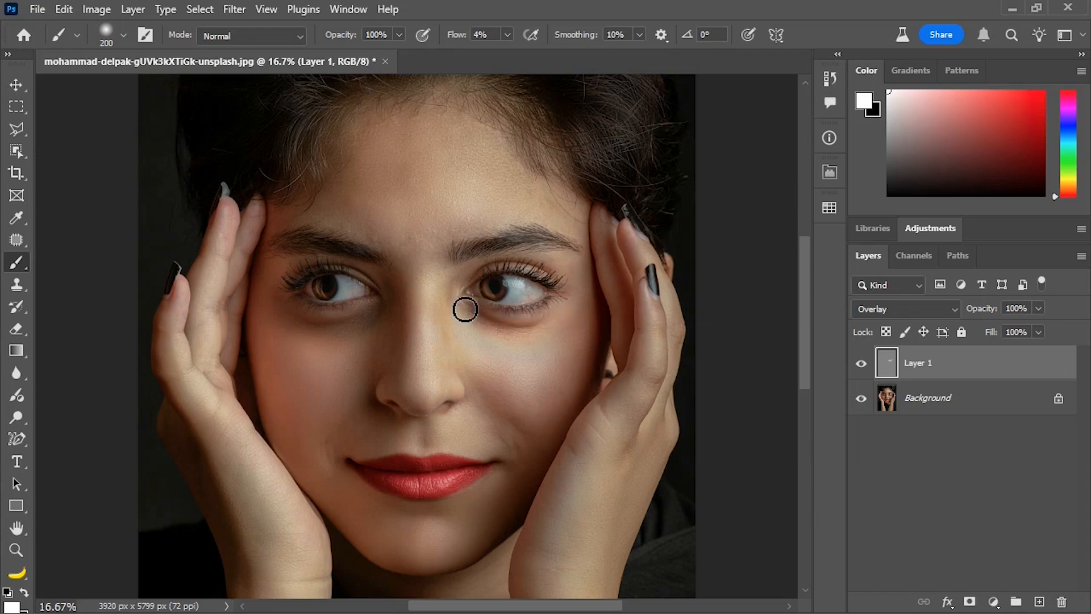
key(bracketright)
key(bracketright)
mouse_move(339, 341)
mouse_down()
mouse_move(363, 312)
mouse_move(273, 314)
mouse_move(352, 356)
mouse_move(344, 322)
mouse_move(326, 324)
mouse_move(354, 333)
mouse_up()
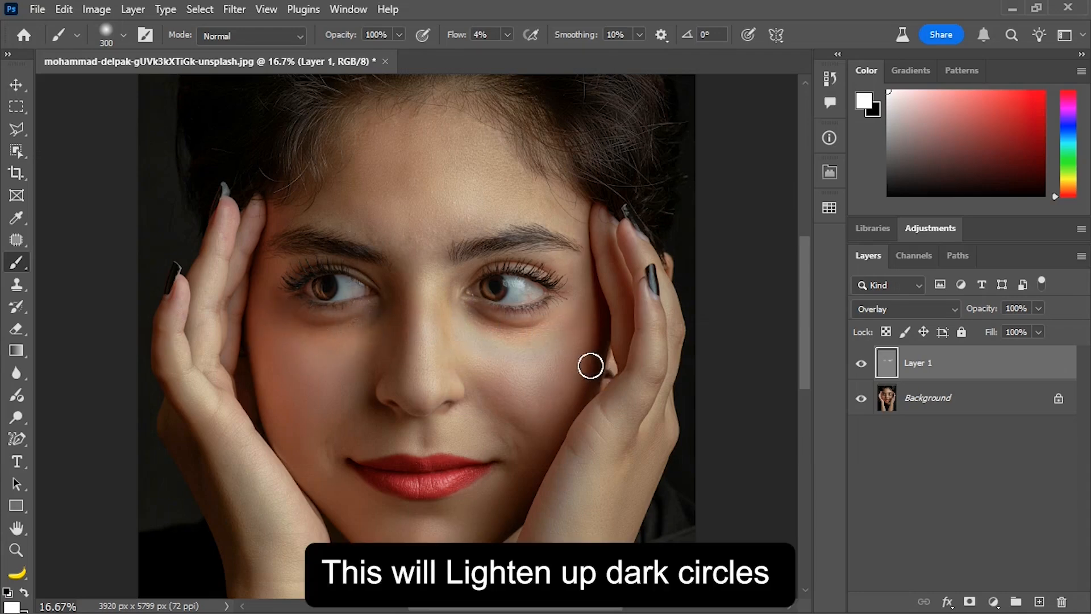
Toggle Layer 1's visibility to compare the under-eye areas with and without the lightening
click(861, 364)
click(862, 364)
click(862, 363)
click(862, 364)
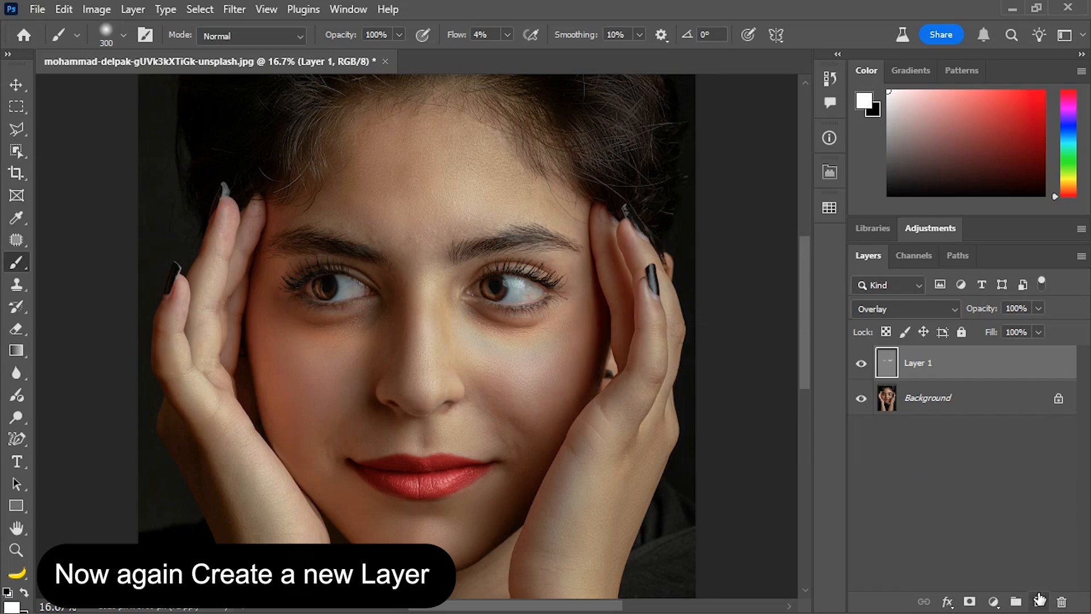
On a new layer above Layer 1, paint skin color sampled from the cheek over the dark circle under the image's left eye
click(1039, 600)
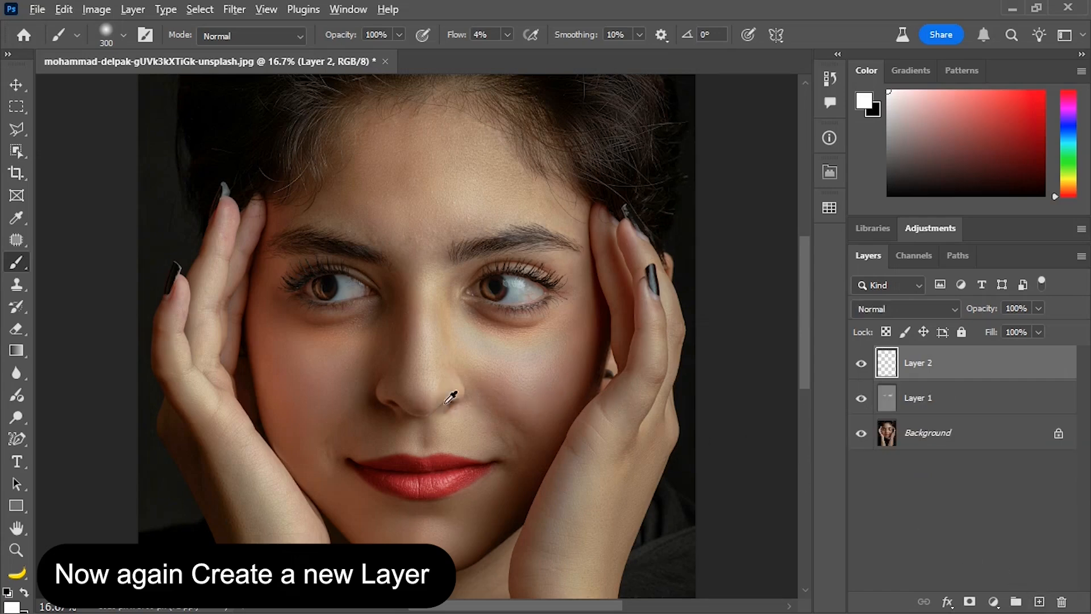
alt+click(312, 366)
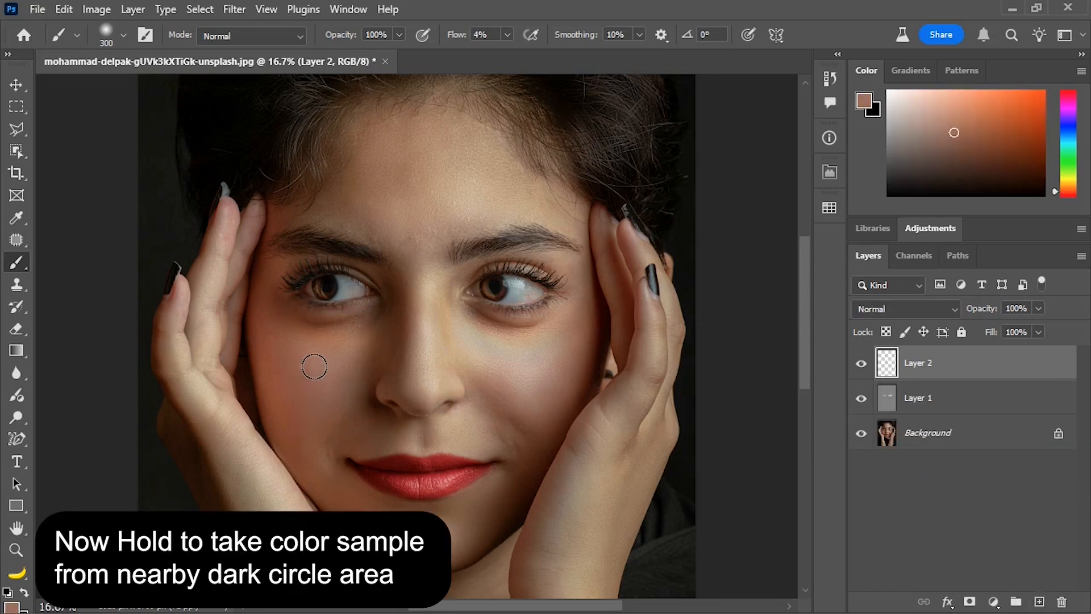
mouse_move(355, 331)
mouse_down()
mouse_move(332, 334)
mouse_move(361, 314)
mouse_move(342, 324)
mouse_up()
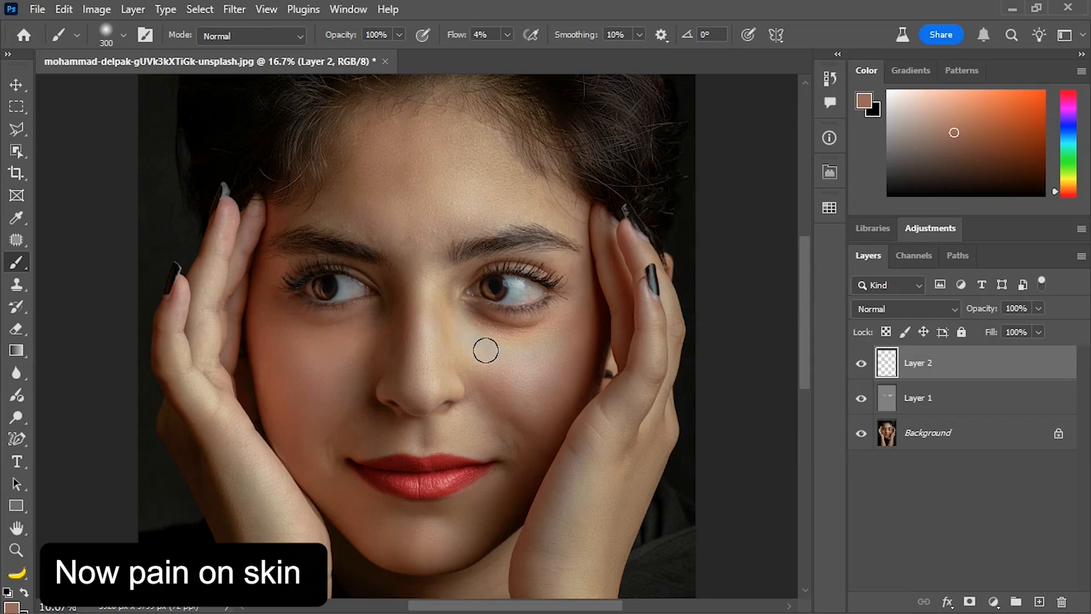
Sample nearby cheek tones, paint over the dark circle under the image's right eye, and compare with Layer 2 hidden and shown
alt+click(554, 366)
mouse_move(531, 346)
mouse_down()
mouse_move(471, 318)
mouse_move(522, 329)
mouse_move(561, 314)
mouse_up()
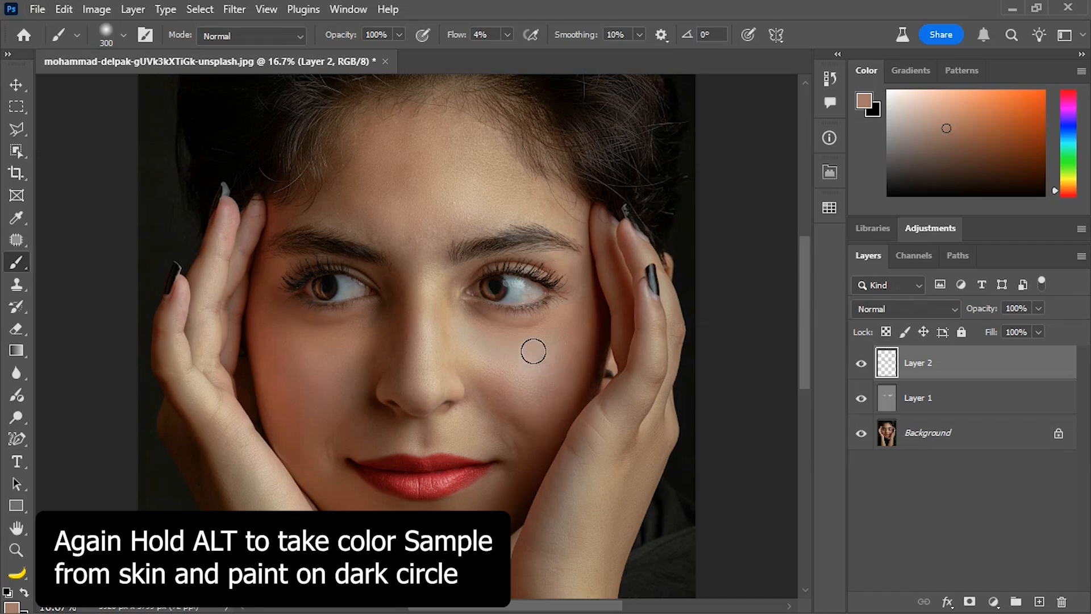
alt+click(534, 367)
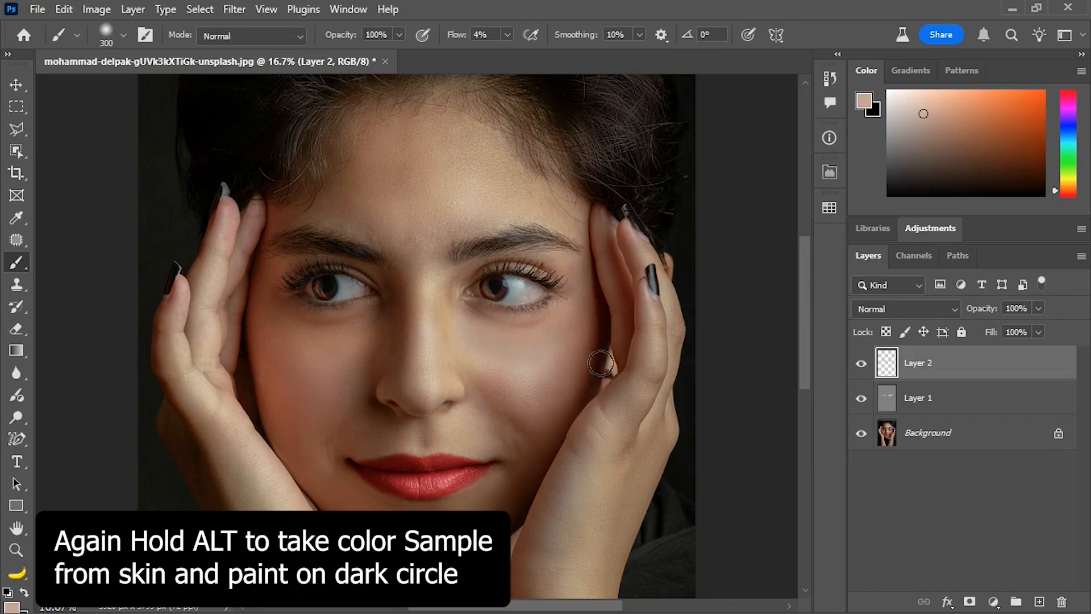
click(862, 365)
click(862, 365)
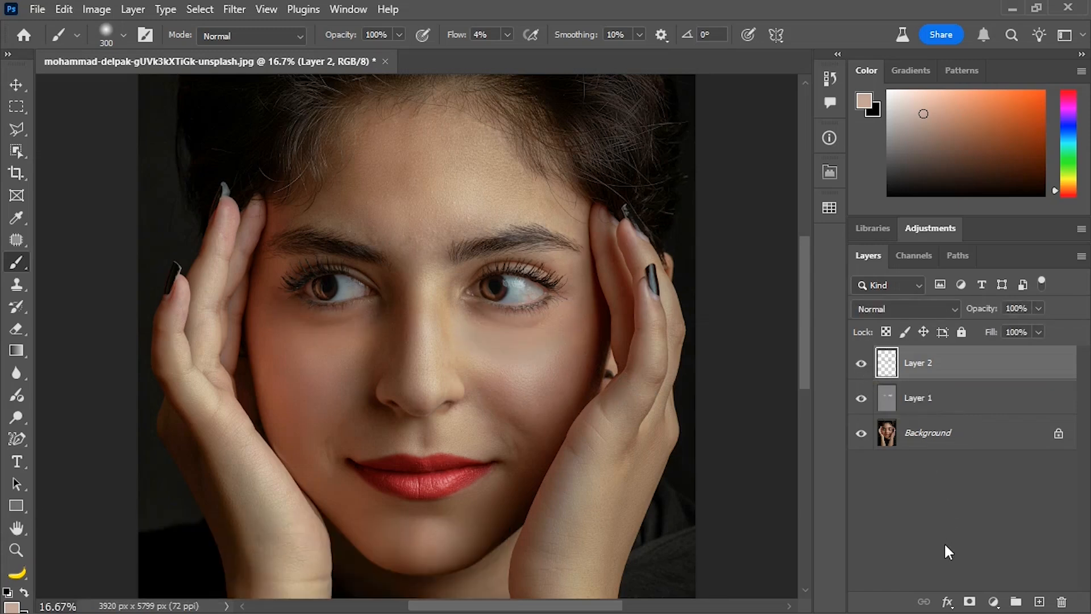
Duplicate the Background layer and move the copy to the top of the layer stack
drag(946, 446, 1038, 601)
drag(987, 432, 994, 357)
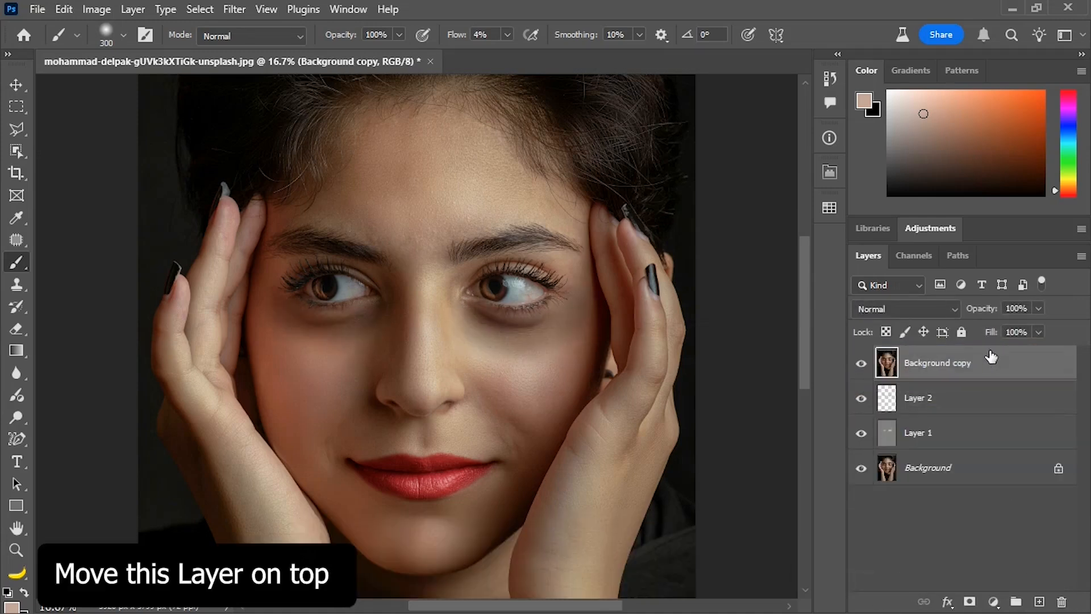
Apply the High Pass filter to the Background copy with a reduced radius and set the layer's blend mode to Overlay
click(242, 10)
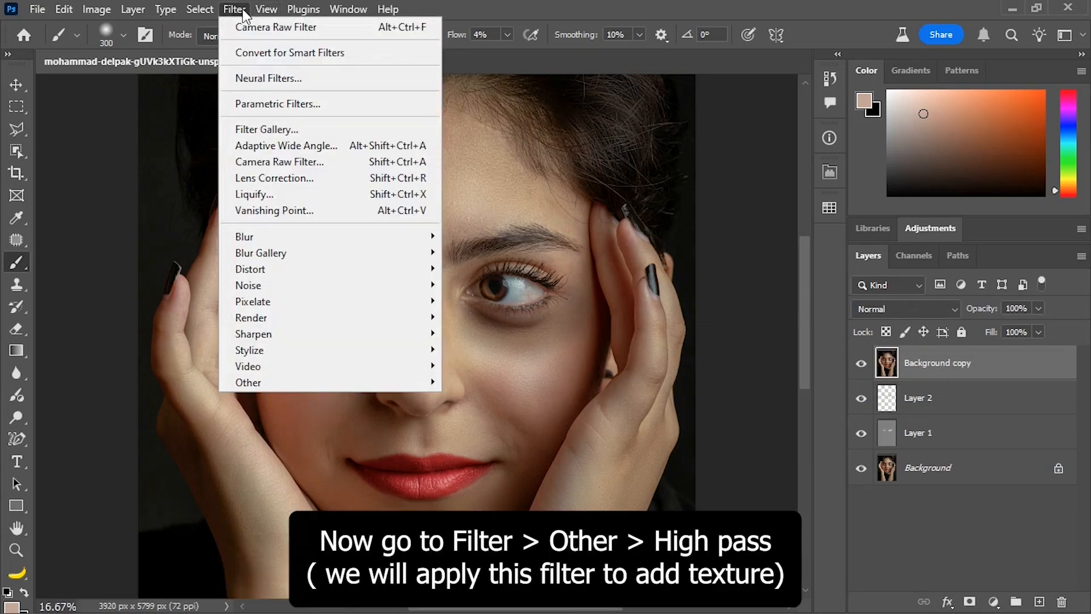
mouse_move(293, 382)
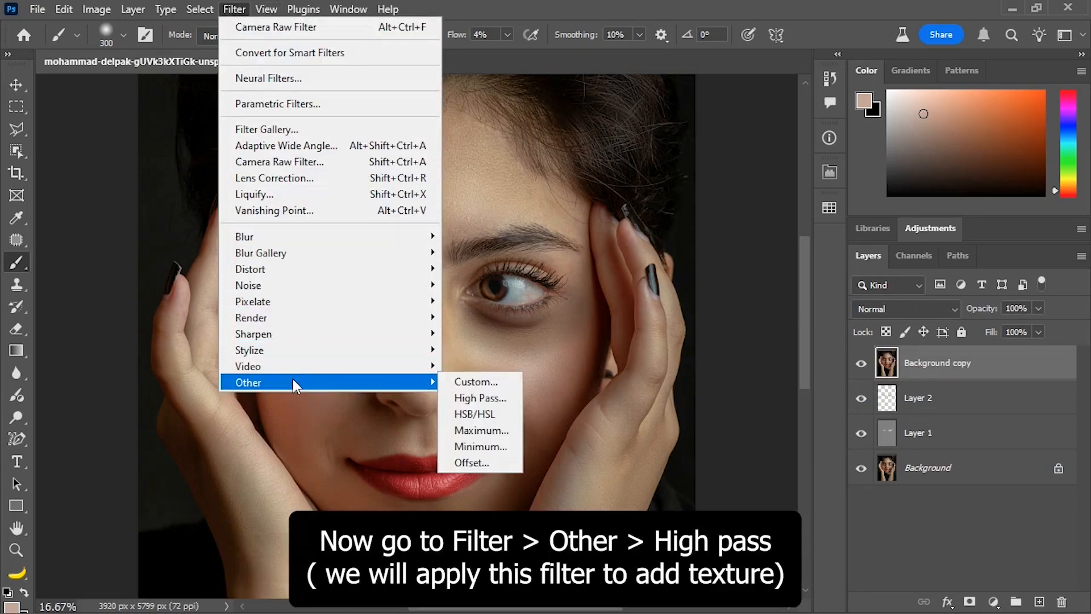
click(489, 397)
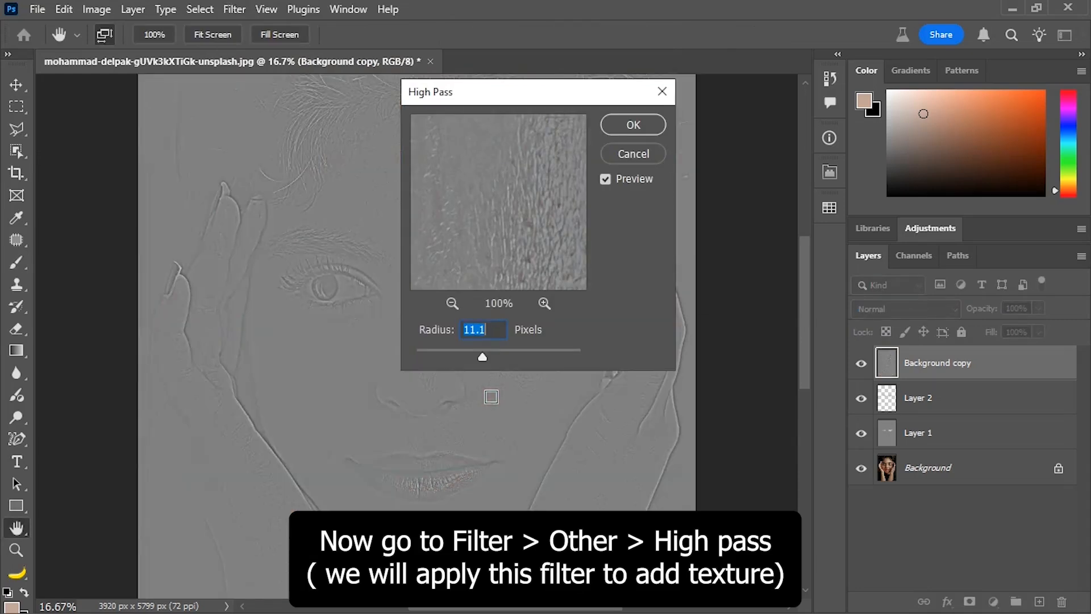
click(451, 303)
click(452, 303)
drag(512, 212, 398, 235)
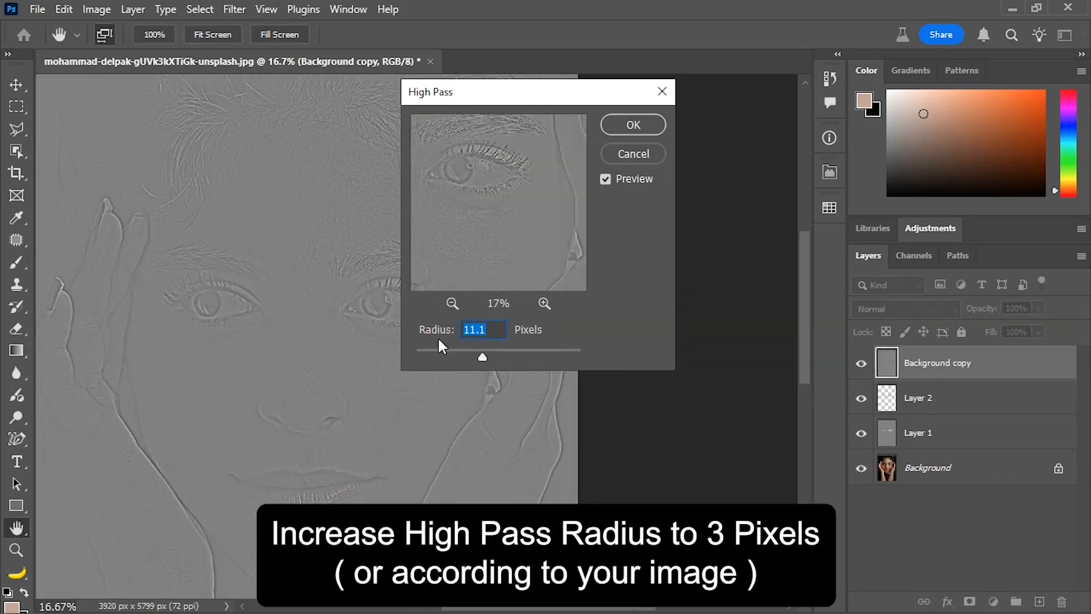
drag(447, 359, 442, 359)
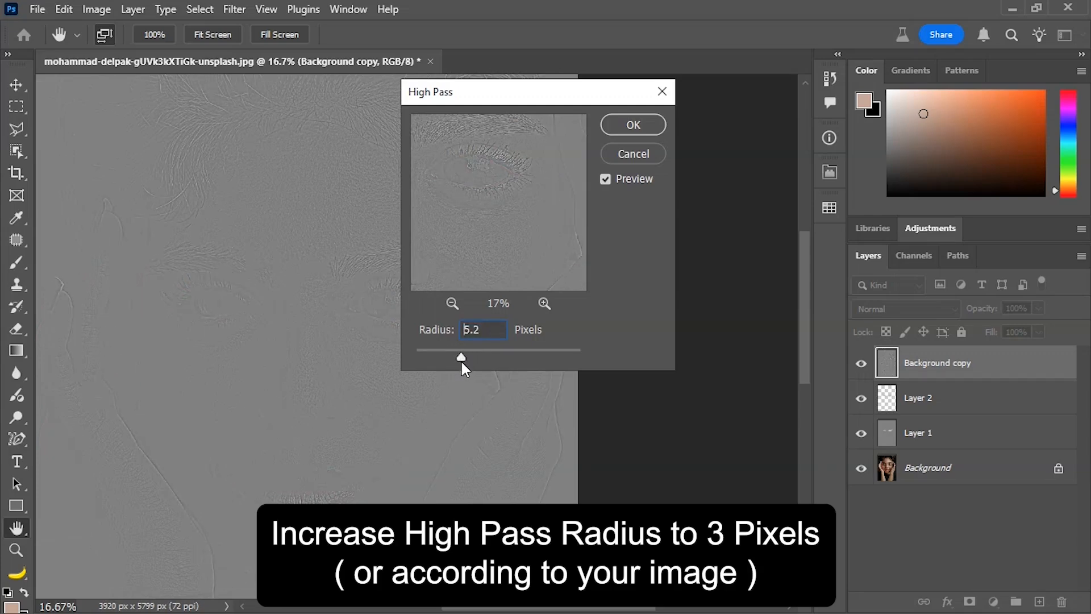
drag(463, 362, 467, 361)
click(629, 135)
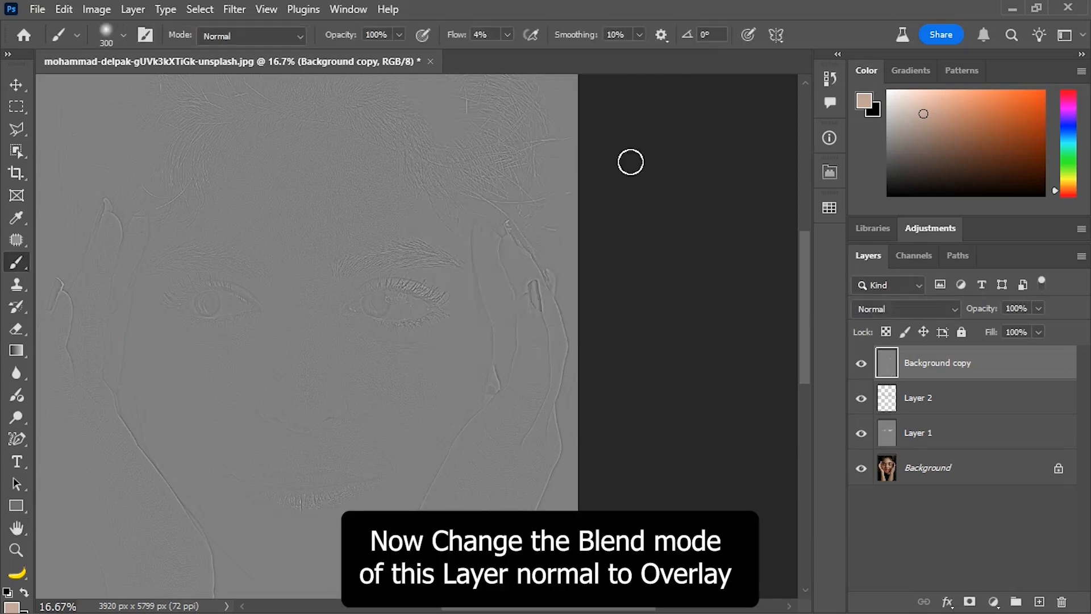
click(880, 309)
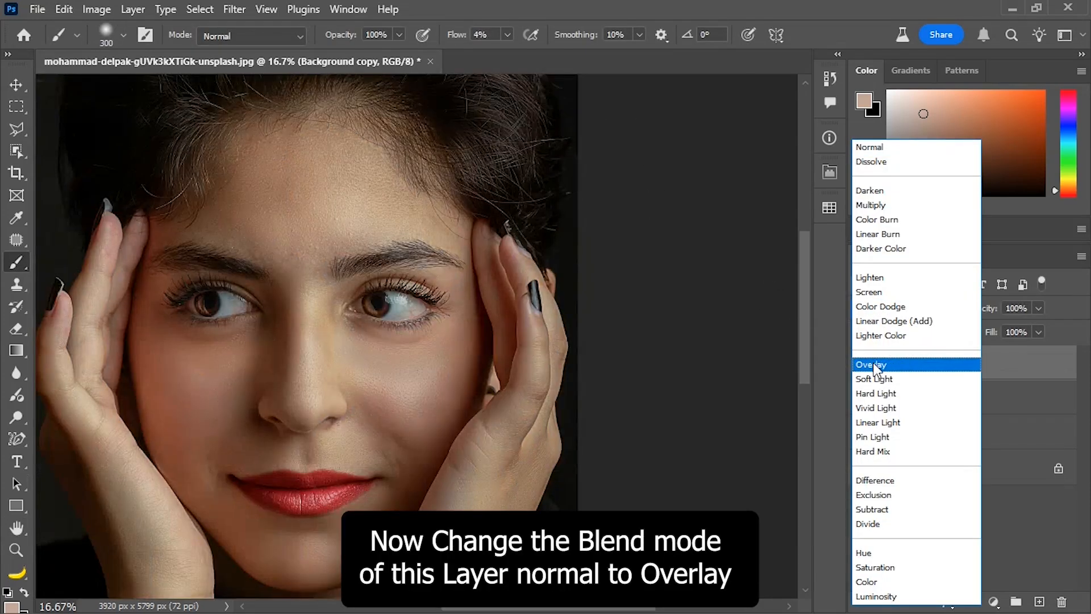
click(877, 366)
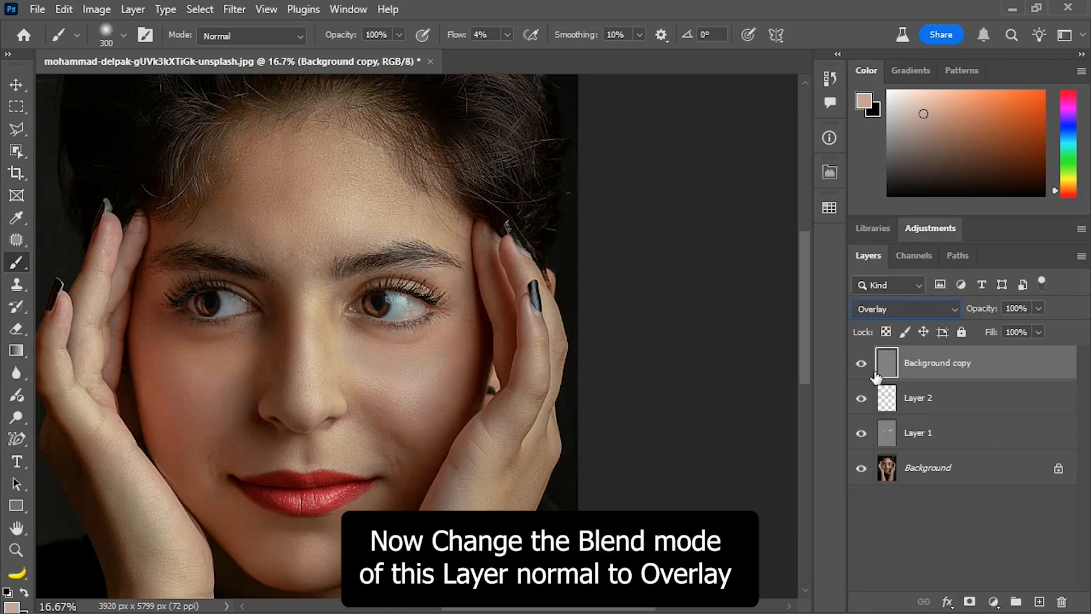
Add a layer mask to the Background copy and invert it to black
click(969, 601)
double_click(920, 371)
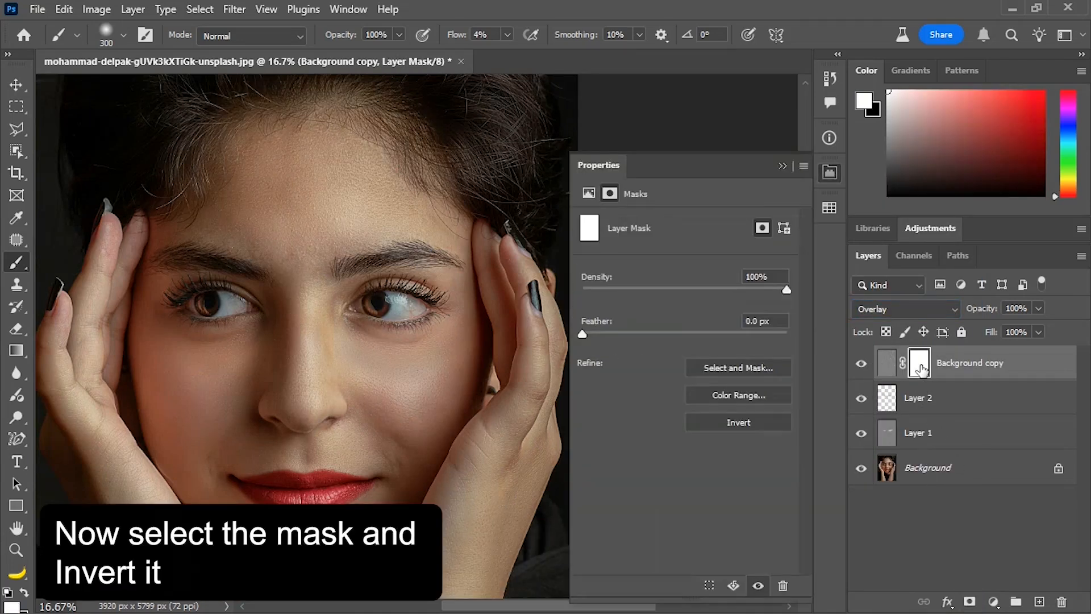
click(774, 421)
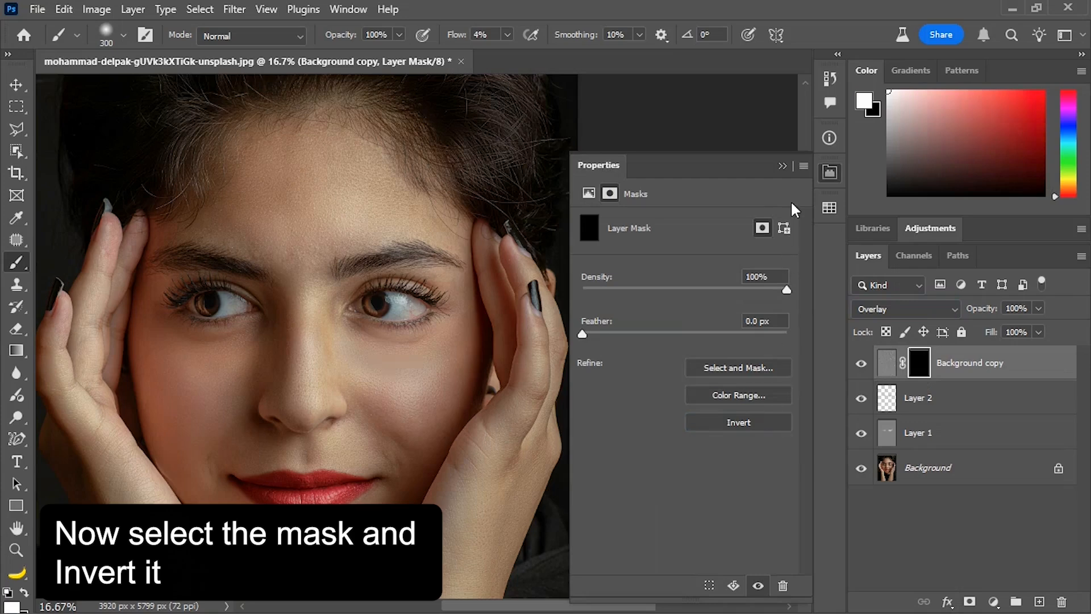
click(782, 165)
Paint white on the Background copy's mask under both eyes to bring back the skin texture there
drag(431, 263, 506, 262)
mouse_move(427, 338)
mouse_down()
mouse_move(512, 360)
mouse_move(438, 355)
mouse_move(418, 331)
mouse_move(389, 336)
mouse_move(494, 364)
mouse_move(514, 318)
mouse_move(431, 379)
mouse_move(517, 287)
mouse_move(500, 370)
mouse_move(520, 312)
mouse_move(426, 365)
mouse_move(397, 331)
mouse_move(431, 353)
mouse_move(516, 333)
mouse_move(408, 344)
mouse_move(323, 309)
mouse_move(326, 339)
mouse_move(202, 326)
mouse_move(202, 312)
mouse_move(295, 336)
mouse_move(324, 314)
mouse_move(286, 361)
mouse_move(236, 369)
mouse_up()
mouse_move(321, 348)
mouse_down()
mouse_move(246, 341)
mouse_move(243, 314)
mouse_move(275, 326)
mouse_up()
Toggle the Background copy layer's visibility to compare the under-eye skin with and without the texture
click(864, 369)
click(864, 369)
click(864, 369)
click(864, 369)
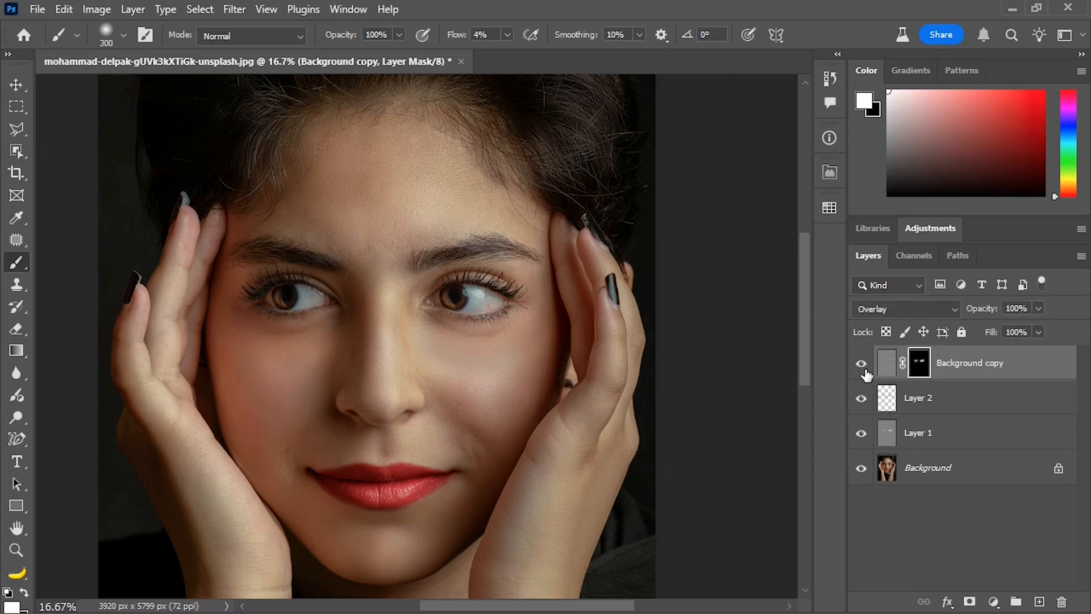
Switch repeatedly between showing only the Background and showing all layers to compare the portrait before and after retouching
alt+click(861, 470)
alt+click(860, 470)
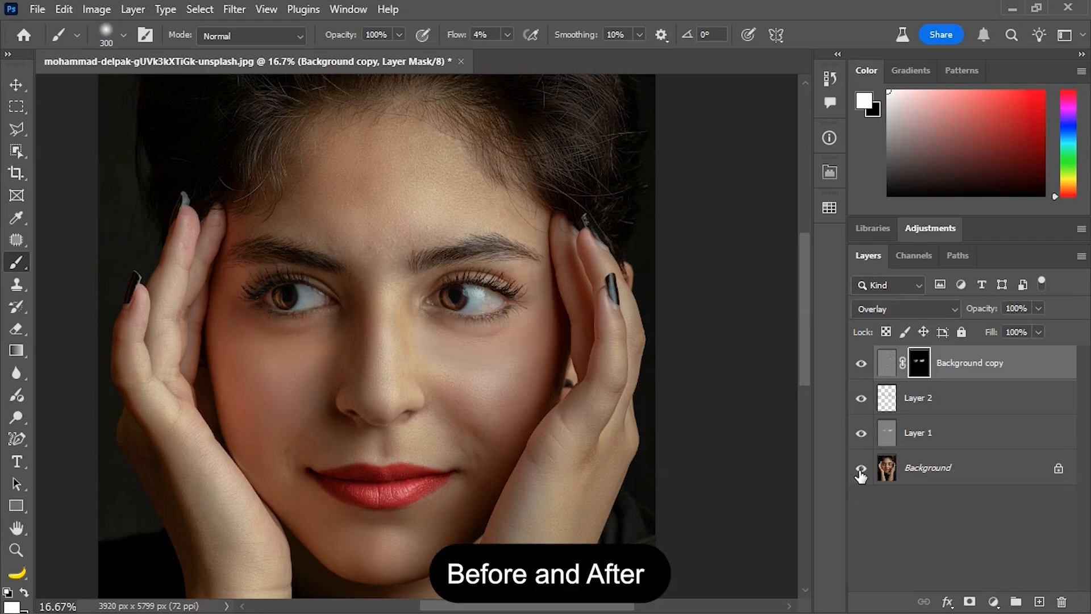
alt+click(860, 471)
alt+click(860, 471)
alt+click(860, 470)
alt+click(860, 471)
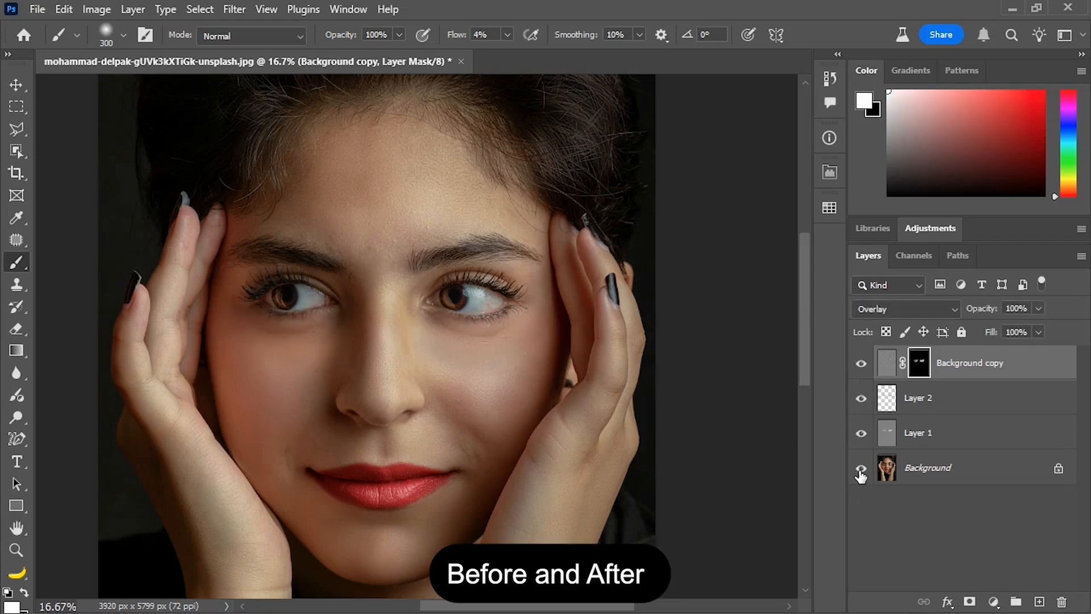